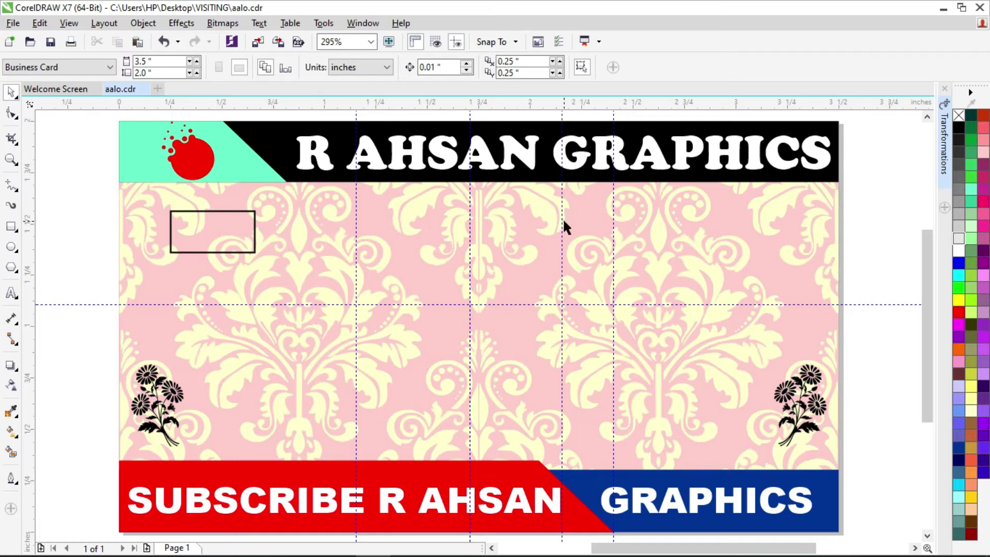
- Select the small black-outlined rectangle and bring up its Position transformation settings
left_click(188, 227)
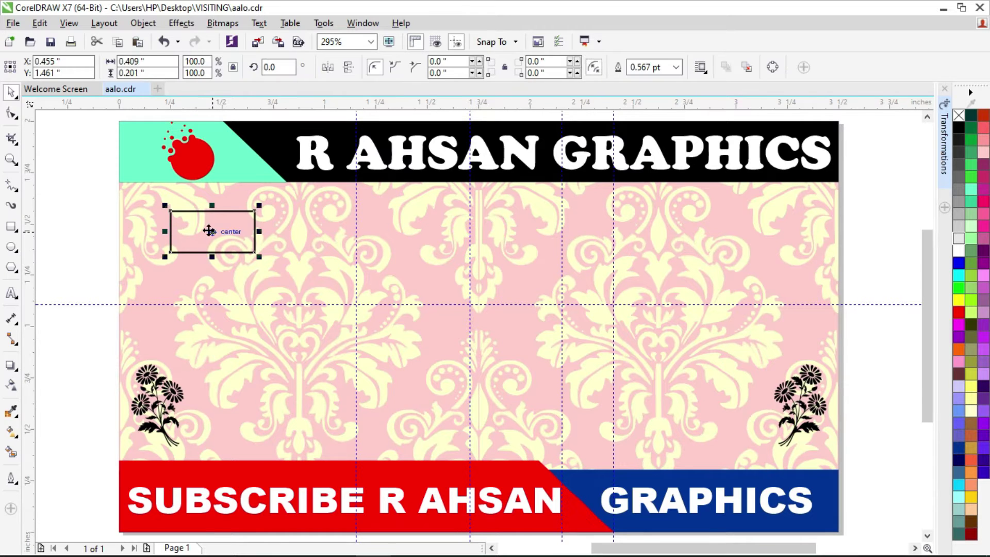
left_click(144, 24)
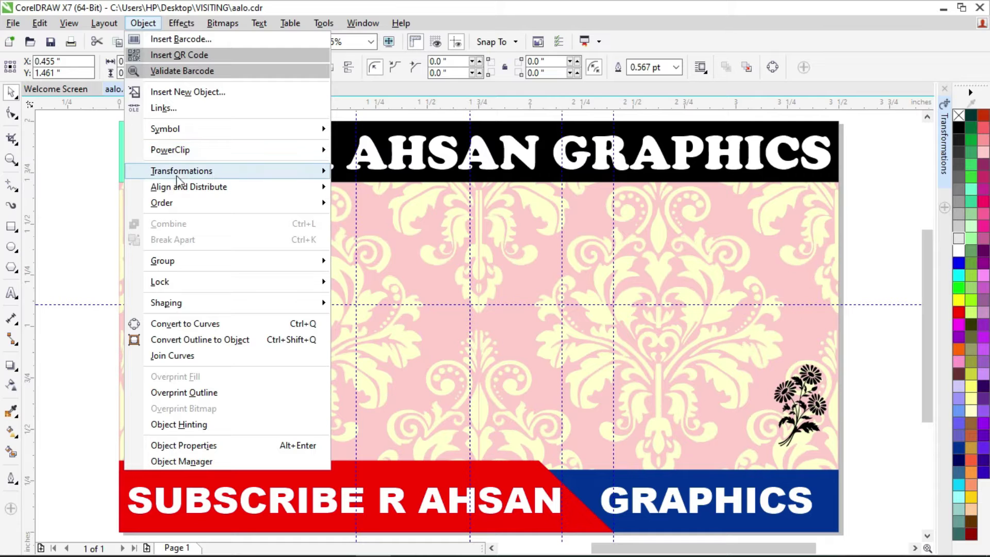
mouse_move(291, 178)
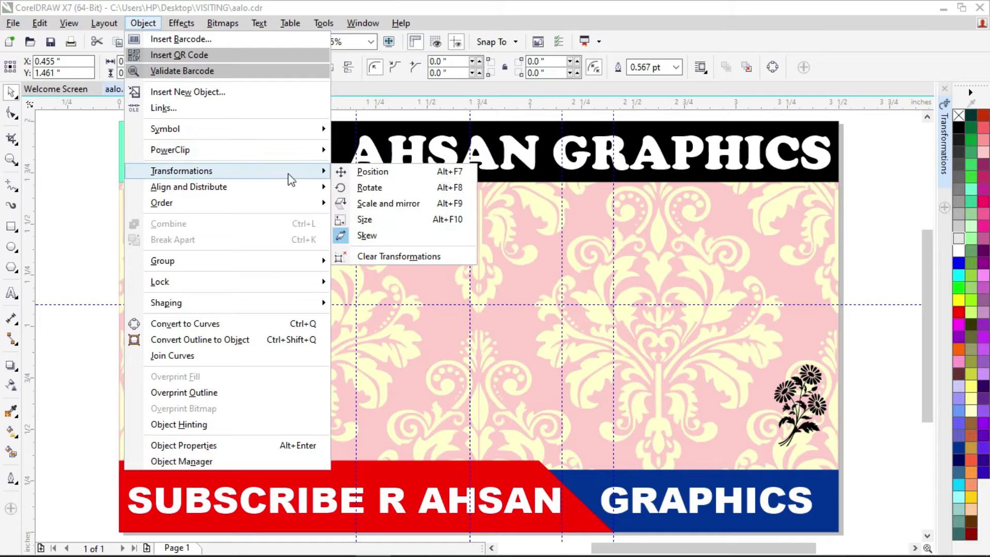
left_click(412, 175)
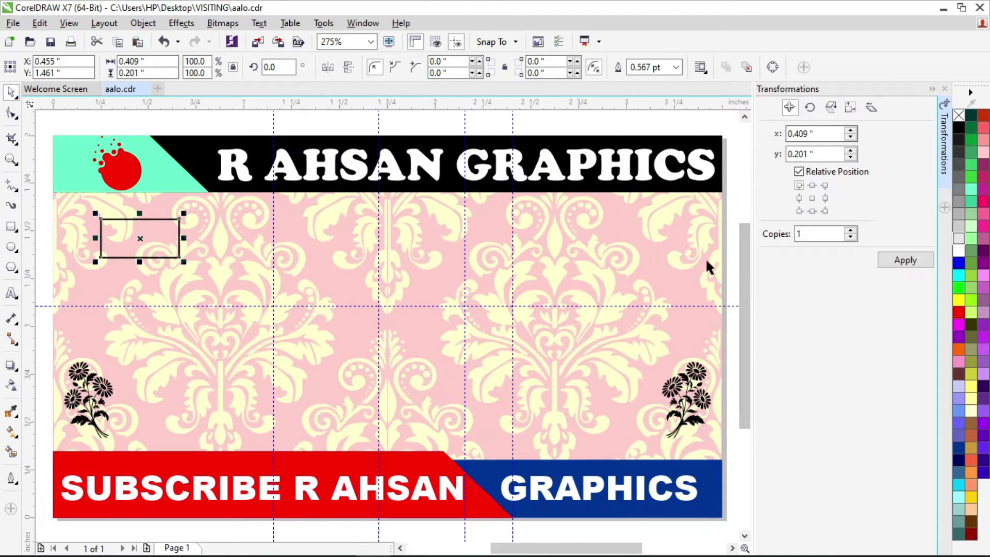
left_click(142, 237)
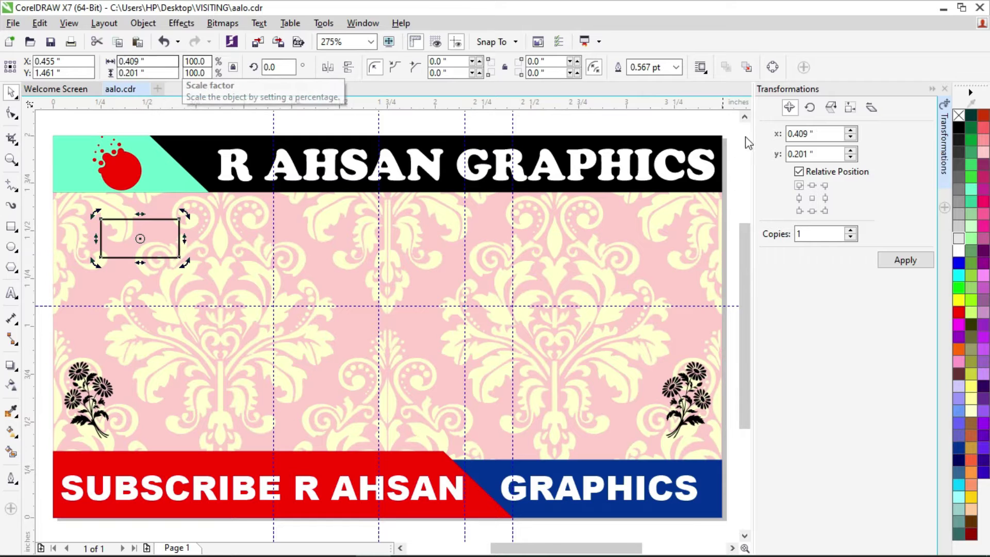
key("Tab")
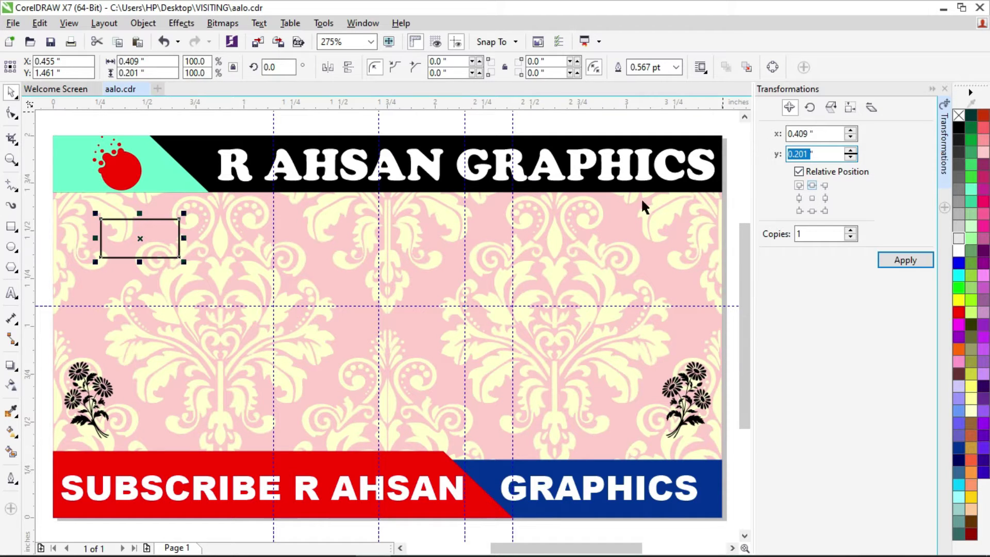
- Shift the rectangle upward by 0.201" relative to its top centre, with copies set to 0
left_click(813, 185)
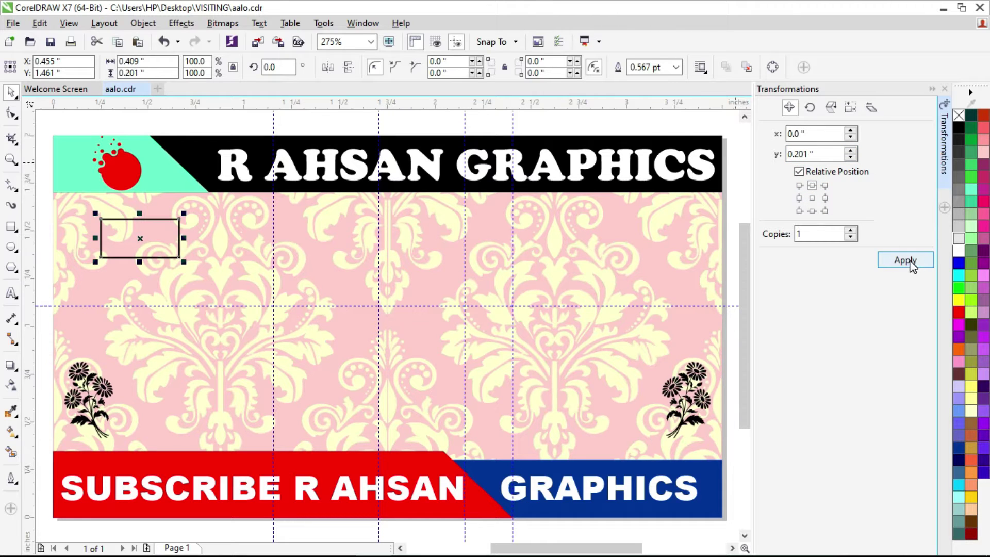
left_click(849, 237)
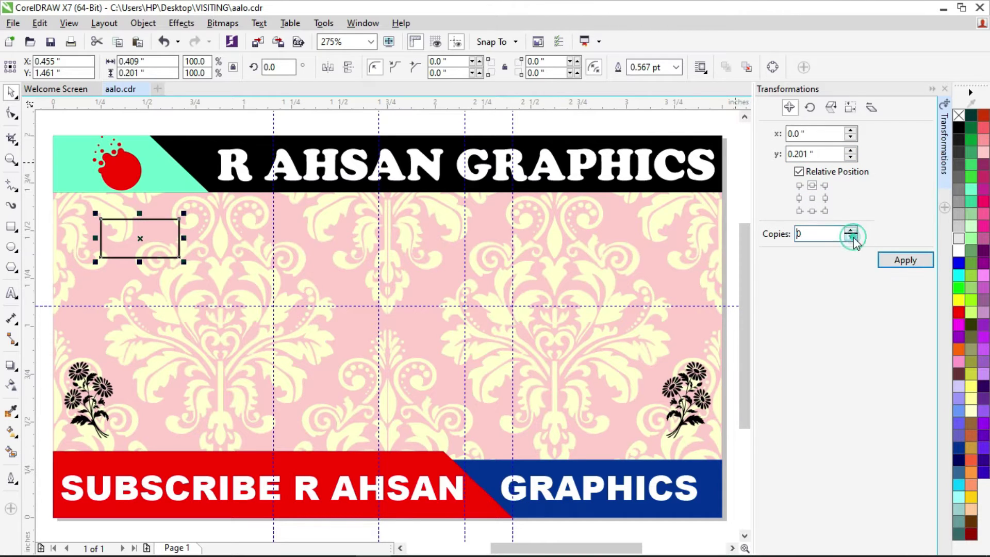
left_click(923, 260)
- Reposition the rectangle to about X 0.707", Y 1.299", and apply a centre relative position with zero offset
left_click_drag(144, 202, 277, 254)
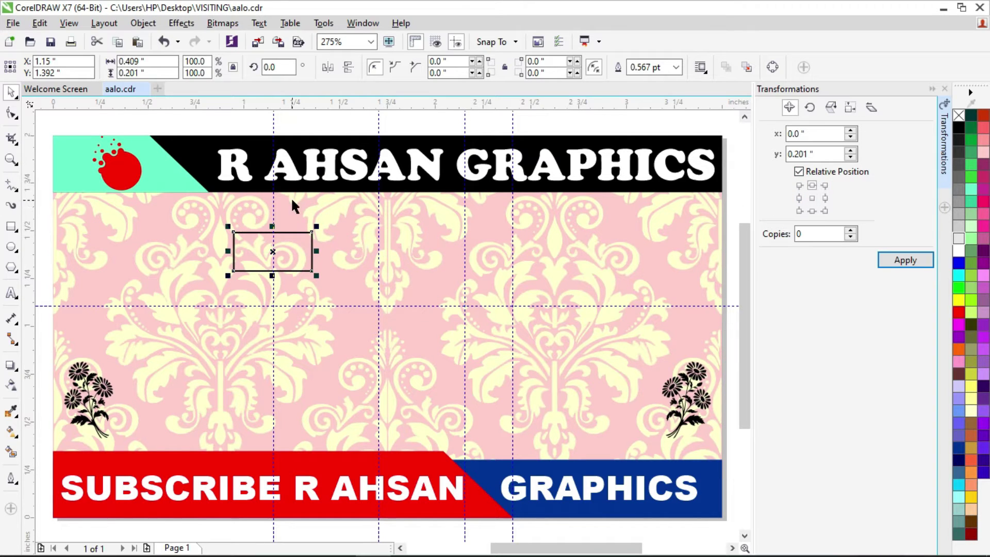
left_click_drag(265, 265, 182, 274)
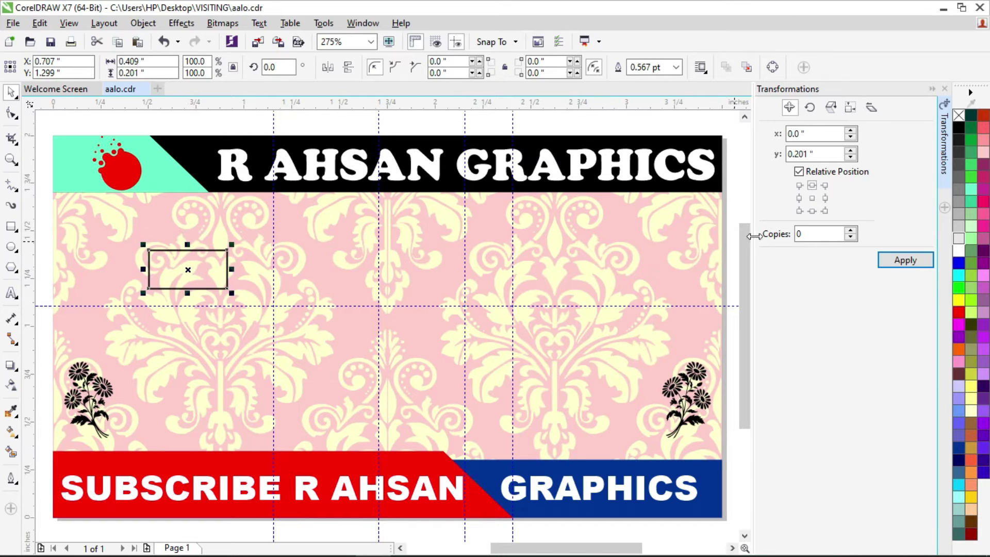
left_click(812, 199)
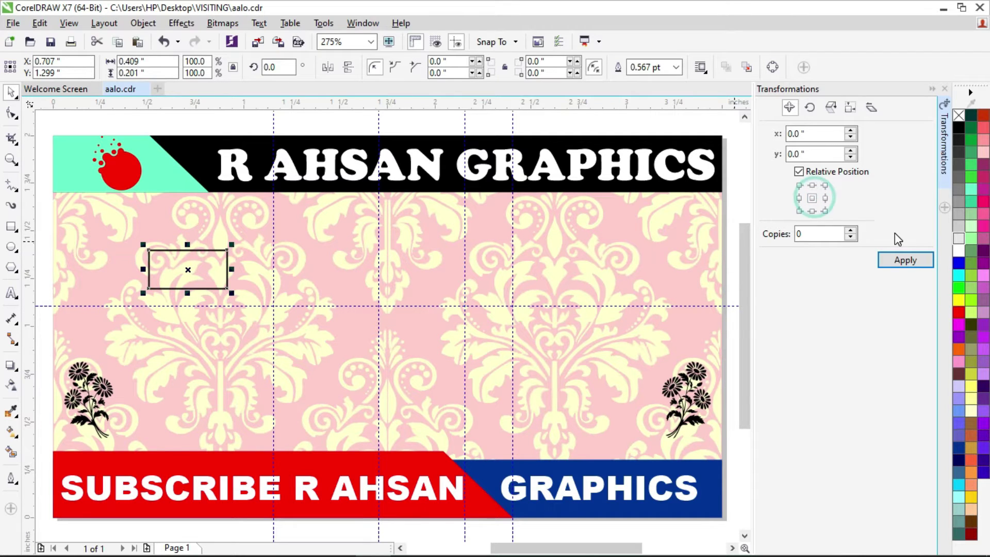
left_click(905, 260)
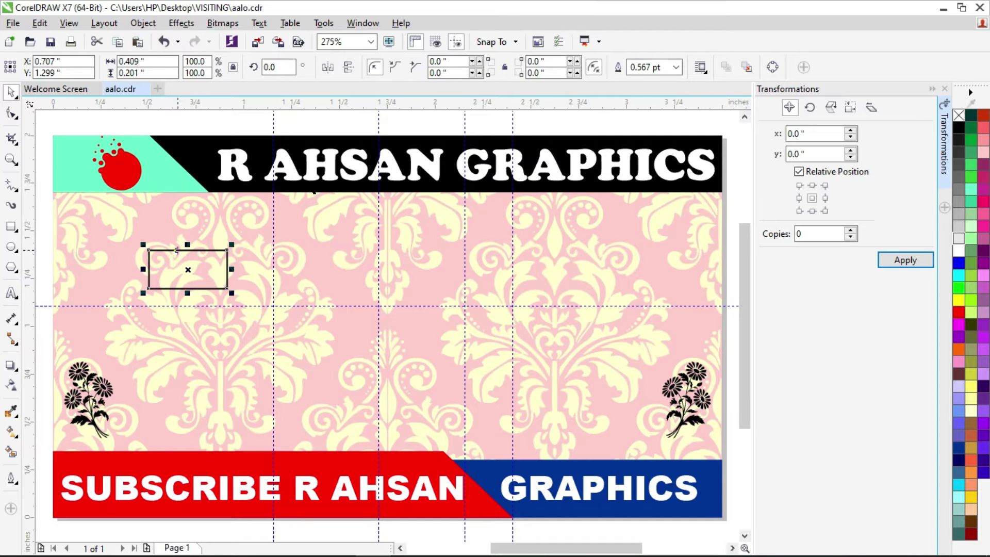
- Shift the rectangle down by 0.201" using the bottom-centre anchor and back up by 0.201" using the top-centre anchor
left_click(812, 211)
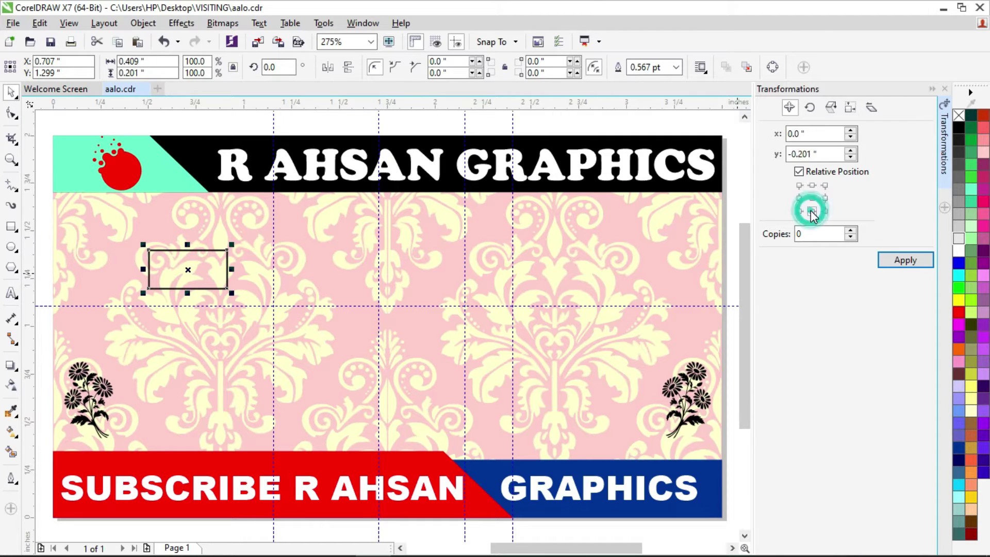
left_click(908, 262)
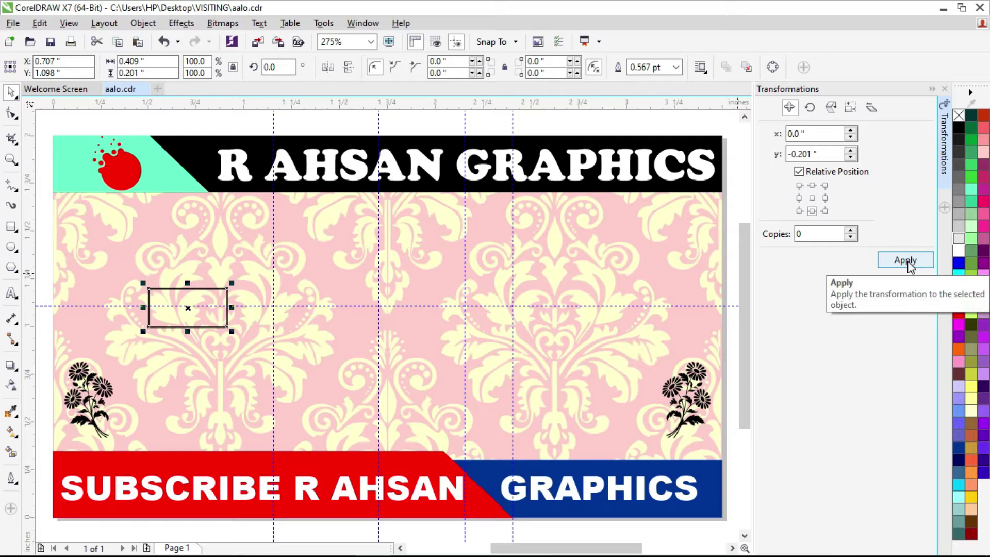
left_click(811, 186)
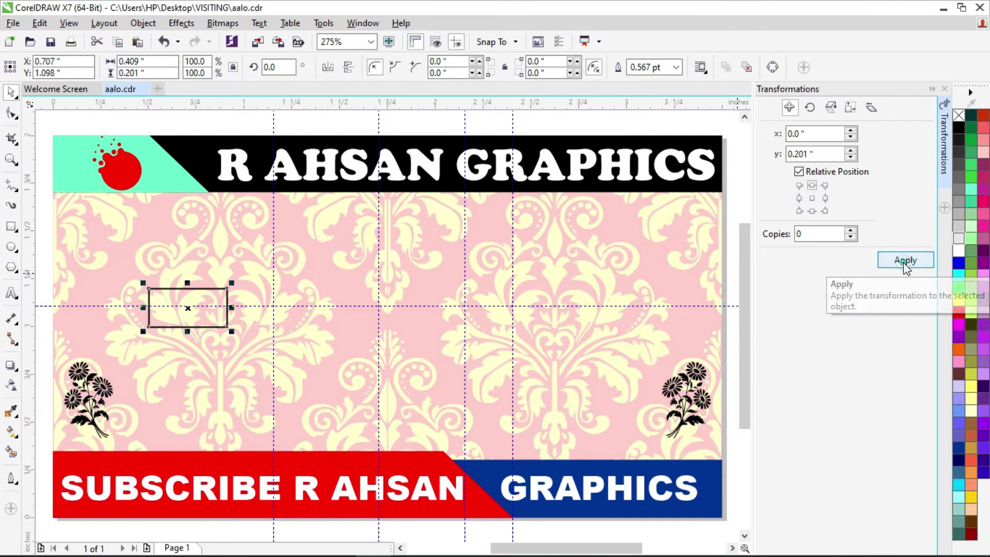
left_click(905, 262)
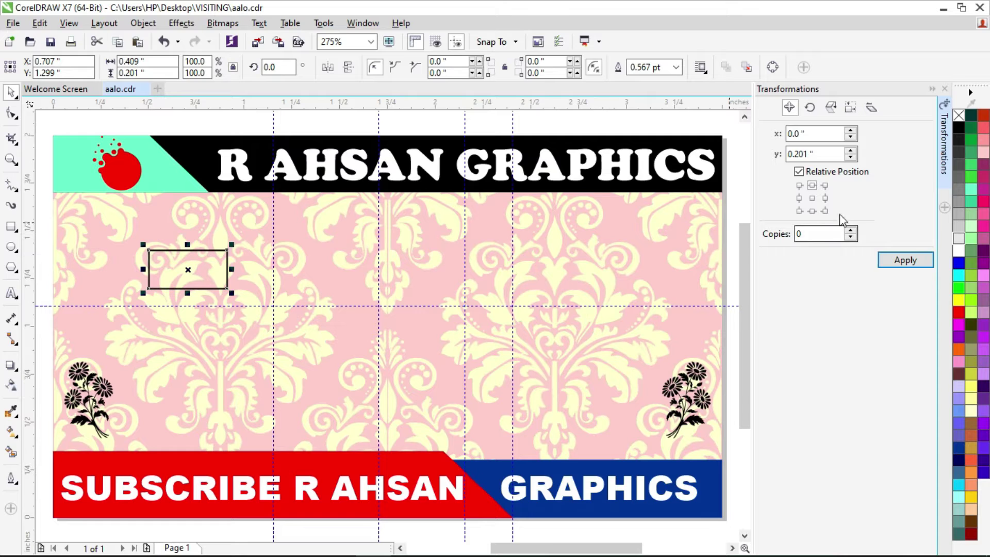
- Shift the rectangle 0.409" to its right and reposition it freehand to about X 1.347", Y 1.545"
left_click(825, 198)
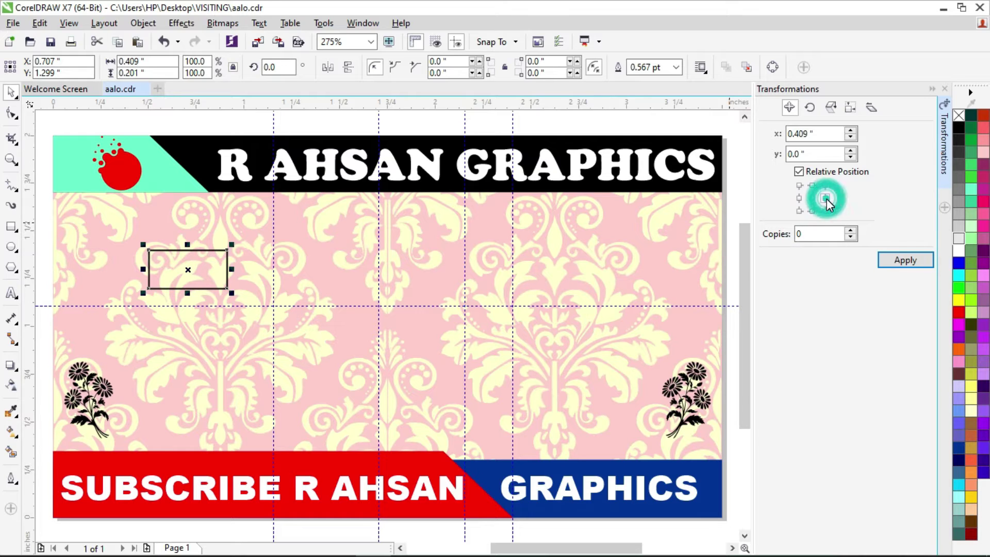
left_click(908, 259)
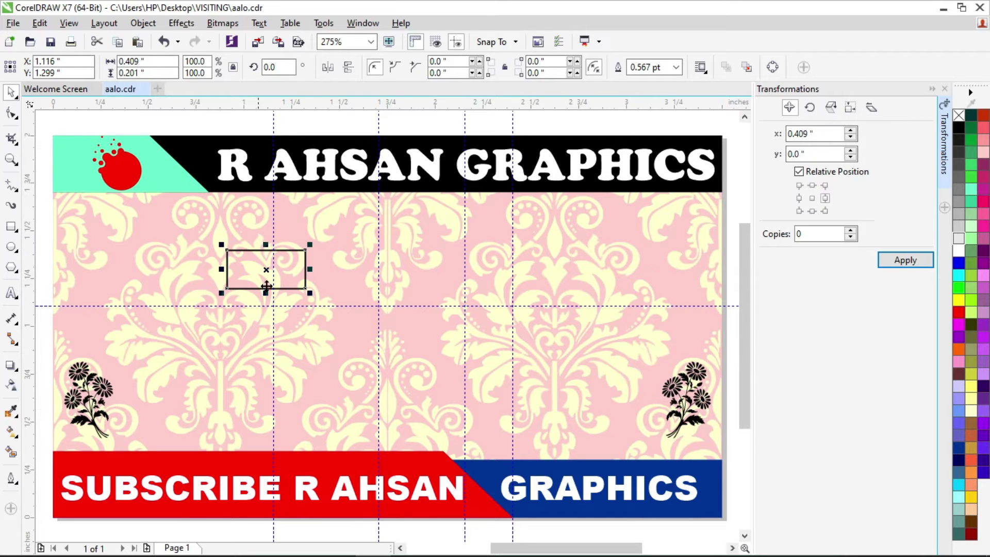
left_click(246, 270)
left_click_drag(245, 270, 287, 214)
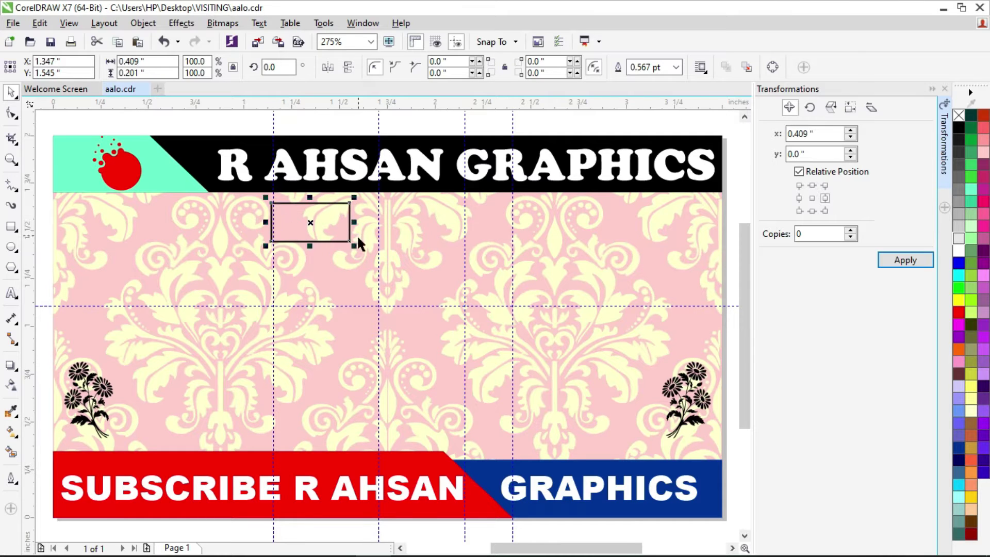
- Align the nearby vertical guideline with the rectangle's right edge and shift the rectangle rightward by 0.409"
left_click_drag(377, 272, 350, 266)
scroll(342, 219, "up", 2)
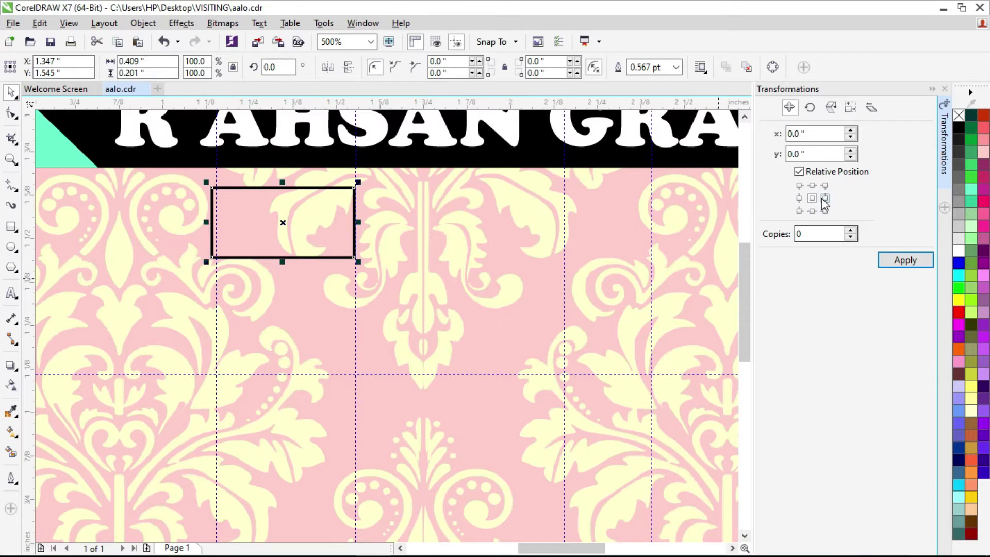
left_click(823, 198)
left_click(926, 261)
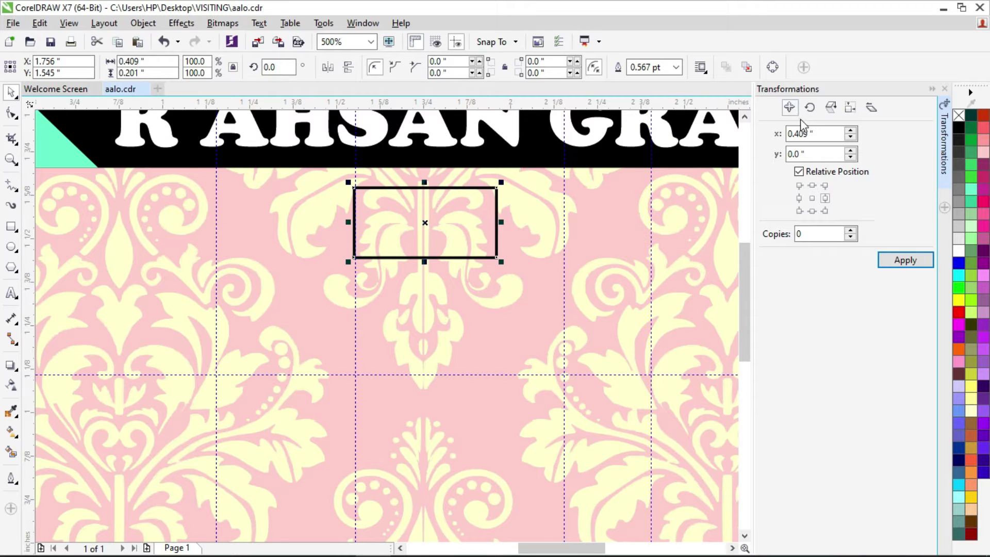
- Set the horizontal offset to 0.609" and apply it to shift the rectangle rightward
left_click_drag(815, 133, 805, 133)
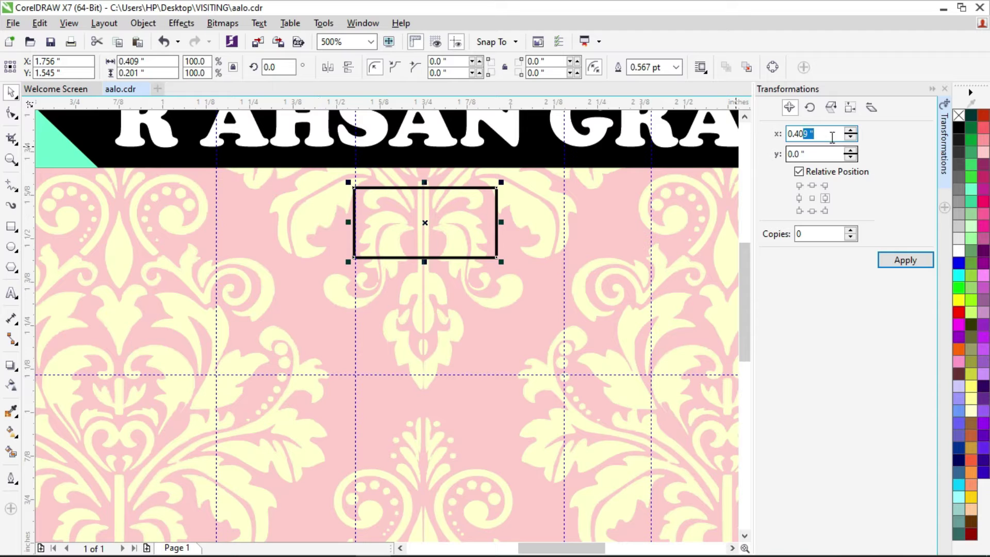
left_click(850, 130)
left_click(850, 130)
left_click(850, 130)
left_click(850, 130)
left_click(850, 130)
left_click(850, 130)
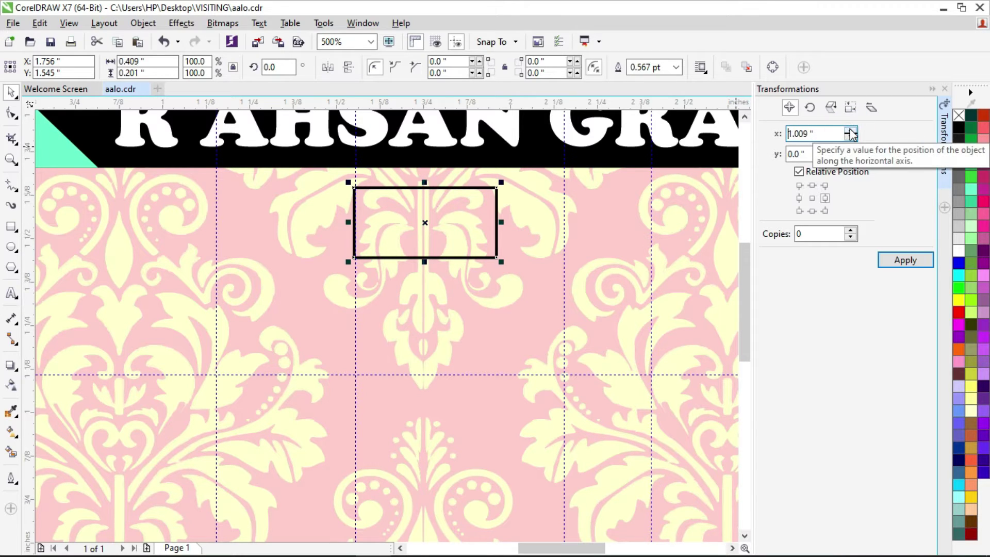
left_click(851, 137)
left_click(851, 137)
left_click(850, 137)
left_click(850, 137)
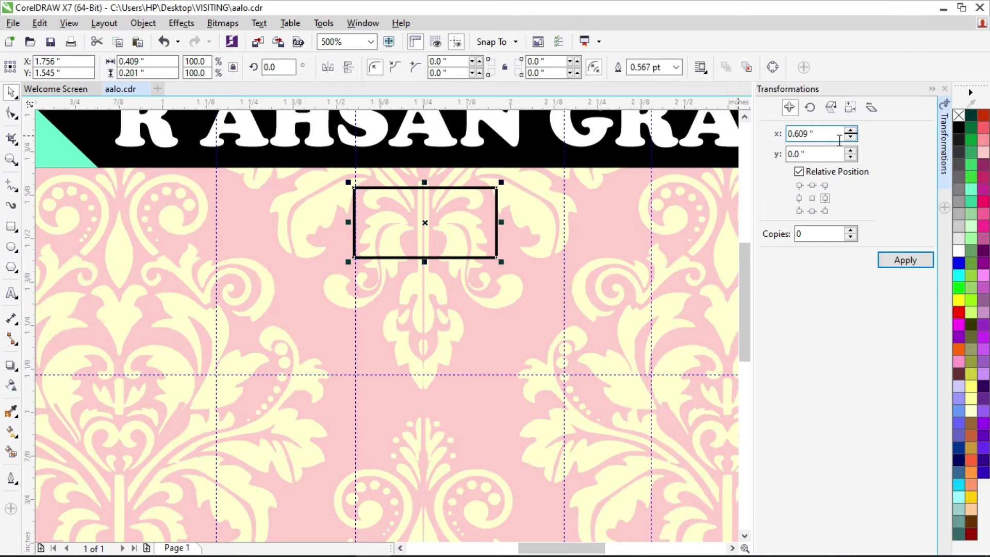
left_click(905, 264)
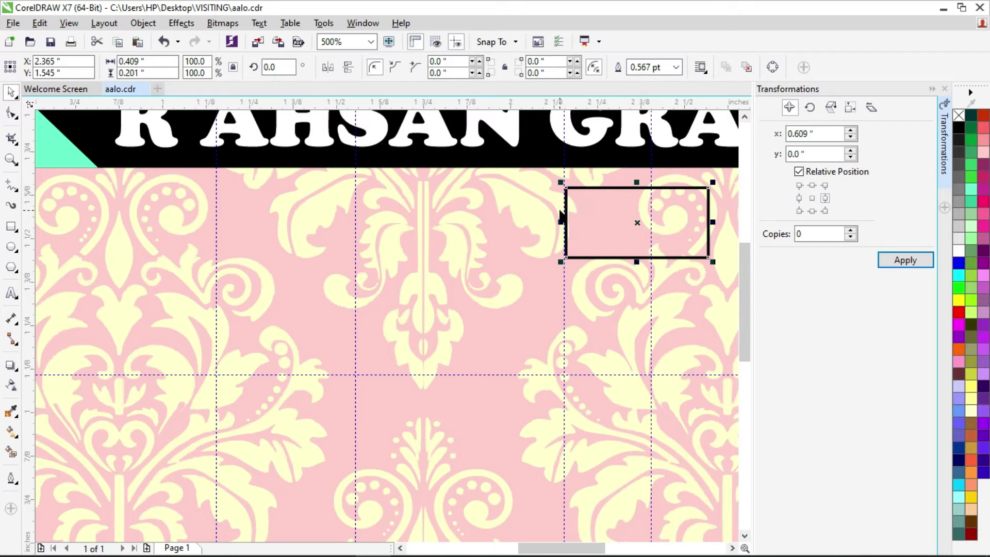
- Move the rectangle back to about X 1.759", Y 1.543", and create 1 copy offset 0.609" to its right
left_click_drag(639, 223, 427, 224)
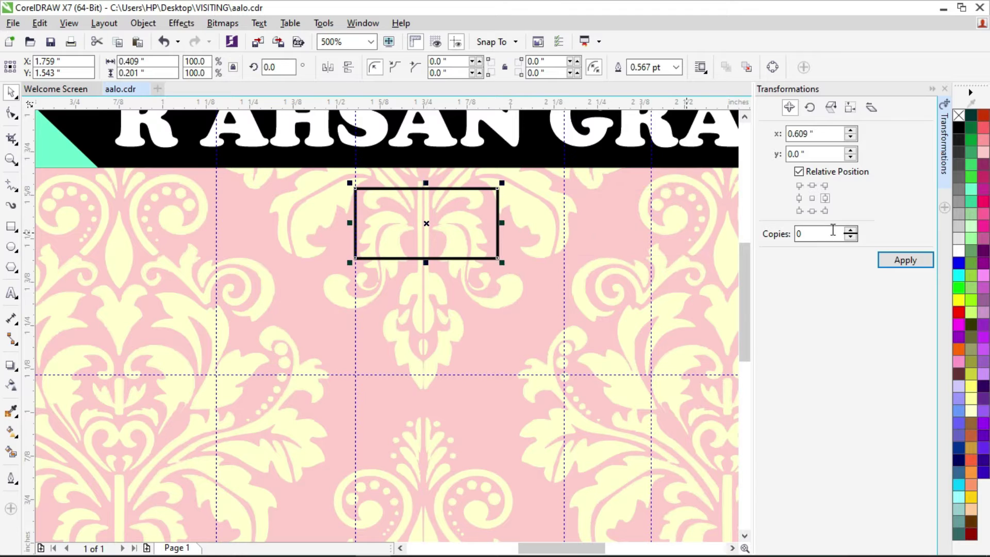
left_click(850, 230)
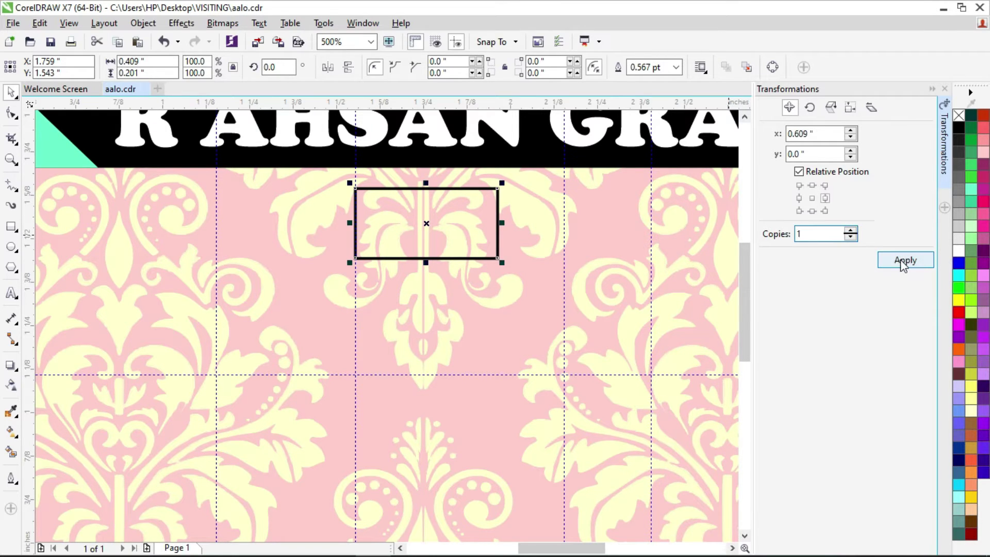
left_click(903, 262)
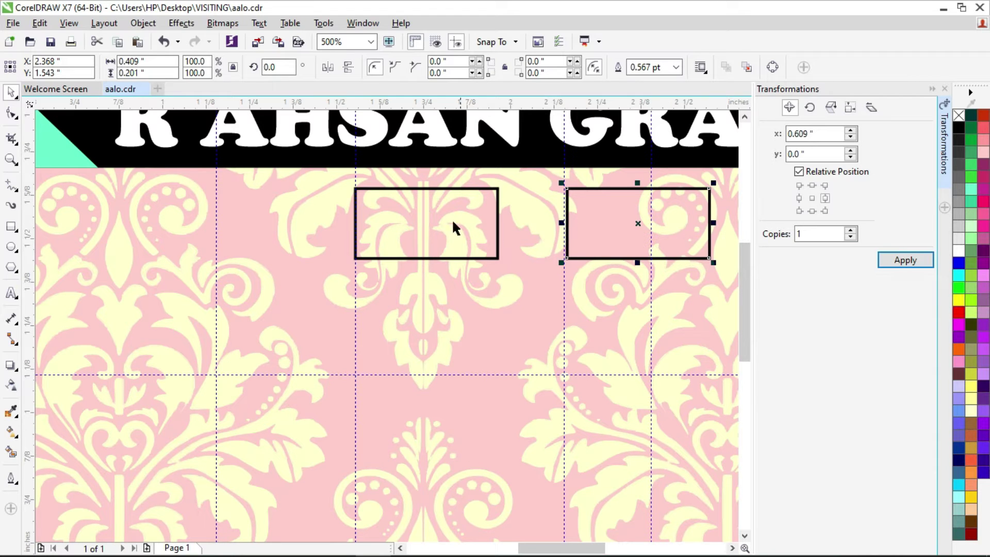
- Set the horizontal offset to 0.409" to match the original rectangle's width, and delete the copy beside it
left_click(436, 221)
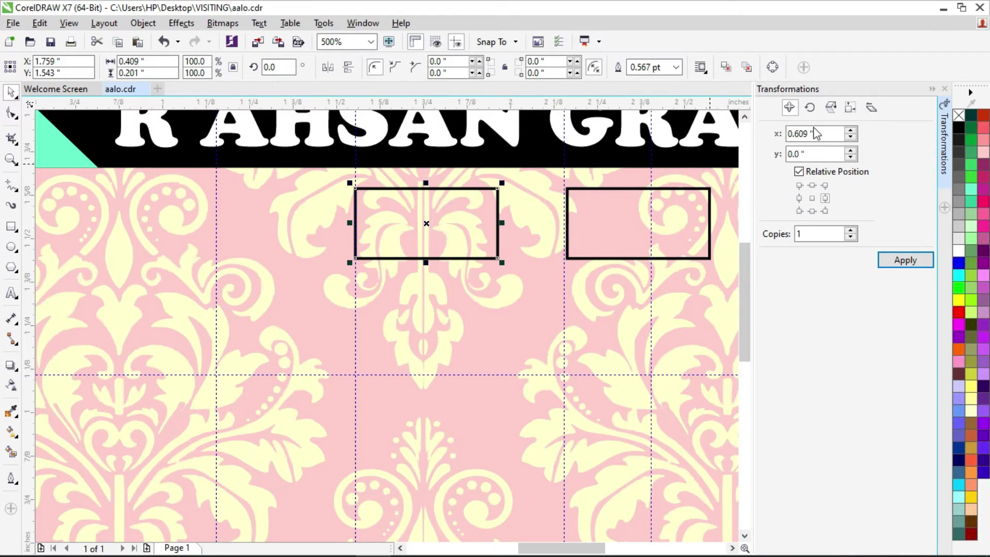
left_click(150, 58)
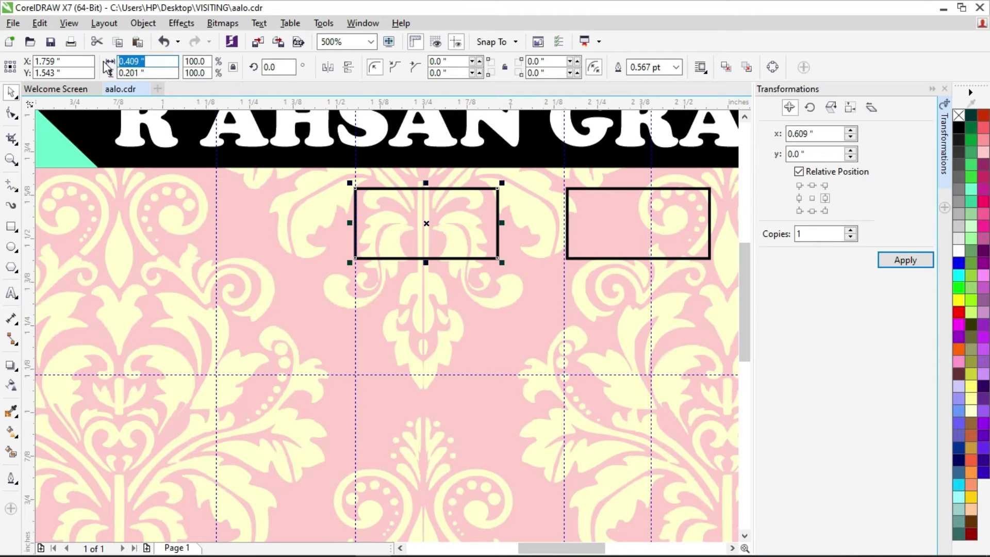
left_click_drag(816, 135, 752, 139)
type("0.409 \"")
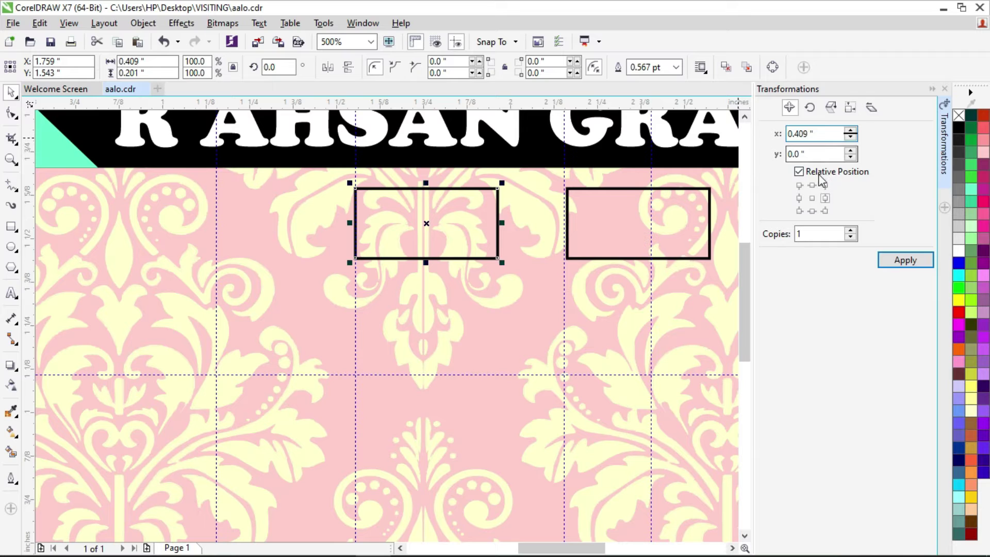
left_click(627, 215)
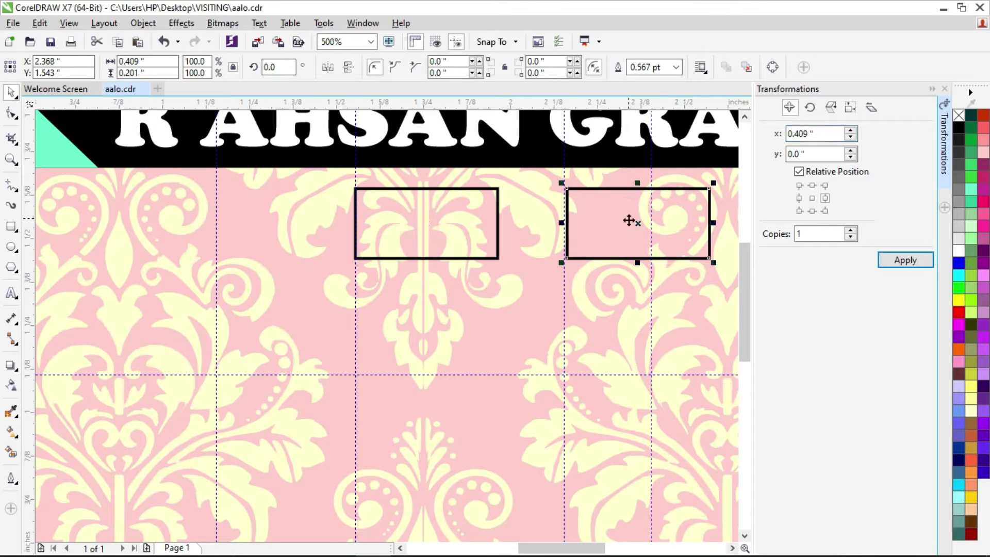
key("Delete")
- Move the next vertical guideline to about X 1.972", just beyond the rectangle's right edge, and reselect the rectangle
left_click(463, 200)
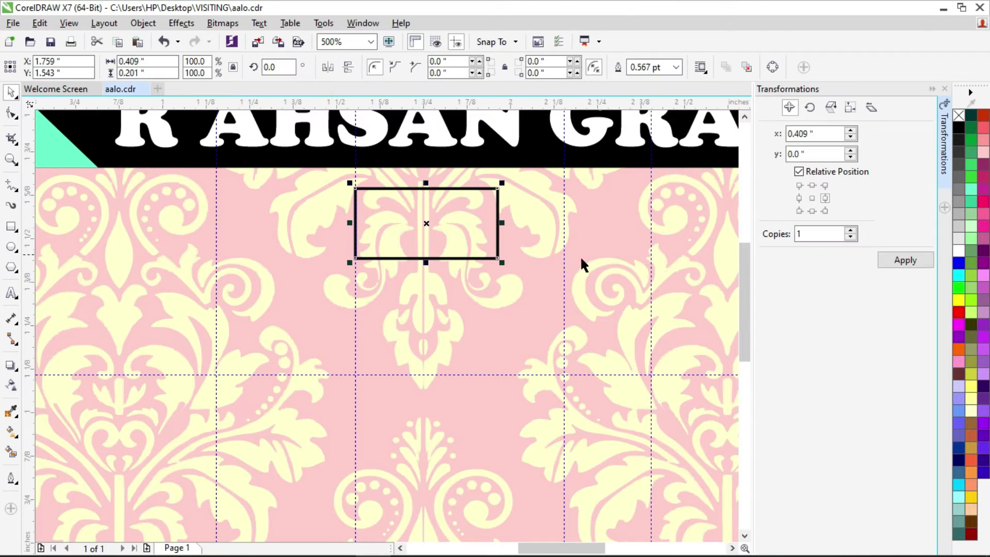
left_click_drag(564, 274, 501, 316)
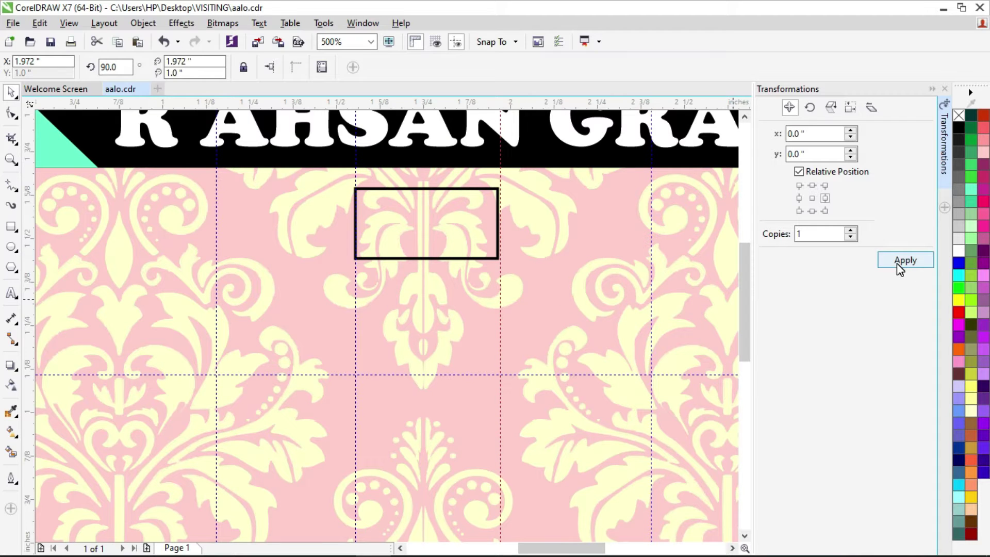
left_click(435, 215)
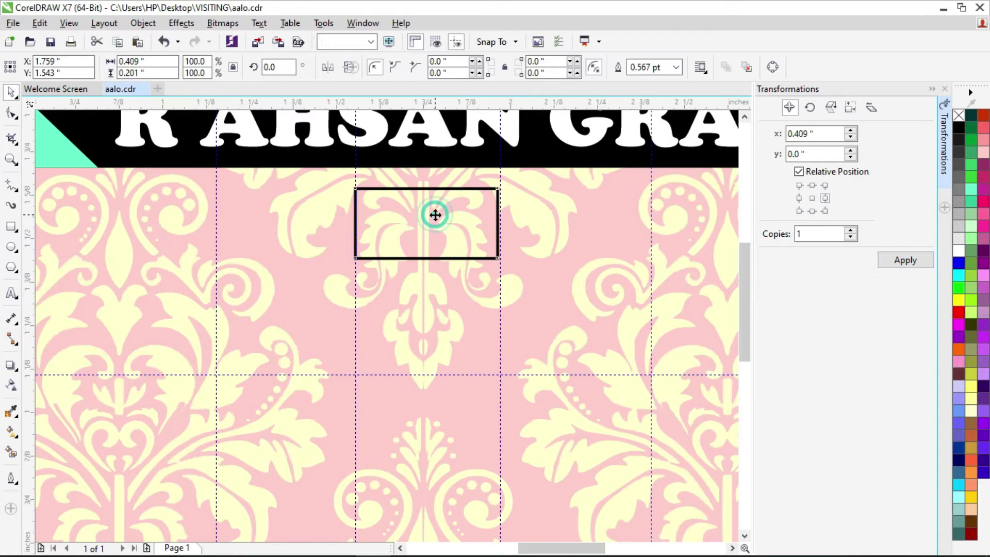
- Create 1 copy of the rectangle offset 0.409" horizontally, and inspect the edge where the two rectangles meet
left_click(903, 259)
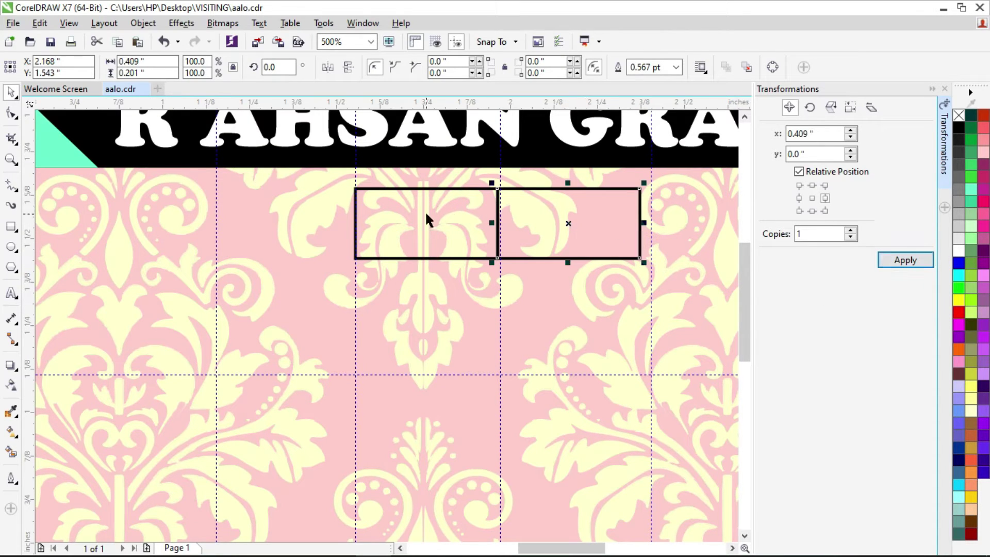
scroll(494, 215, "up", 4)
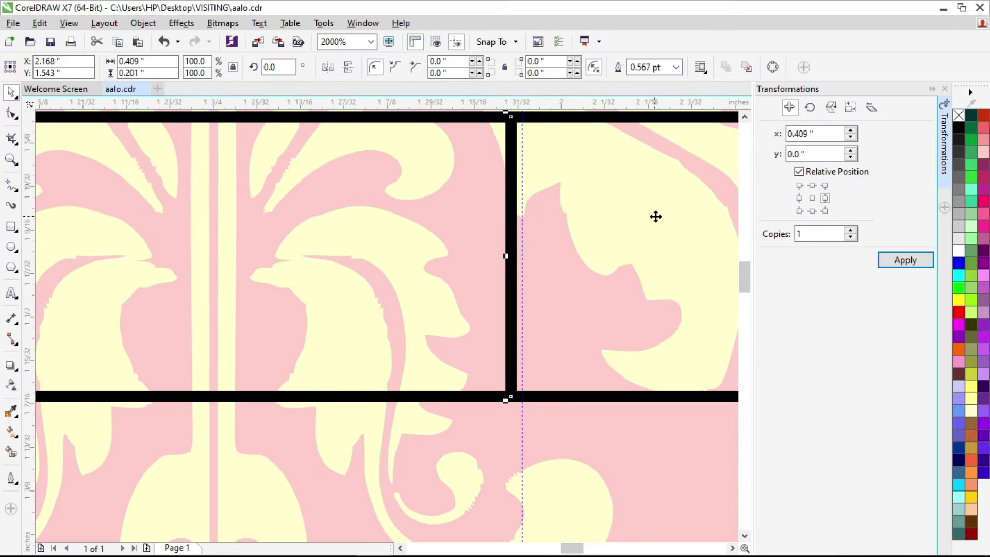
scroll(625, 223, "down", 3)
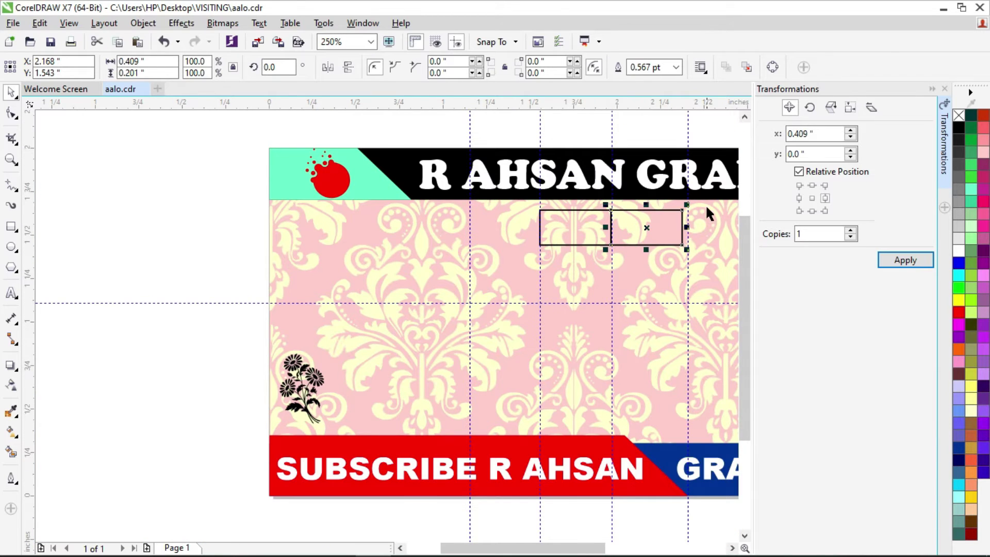
scroll(704, 211, "up", 2)
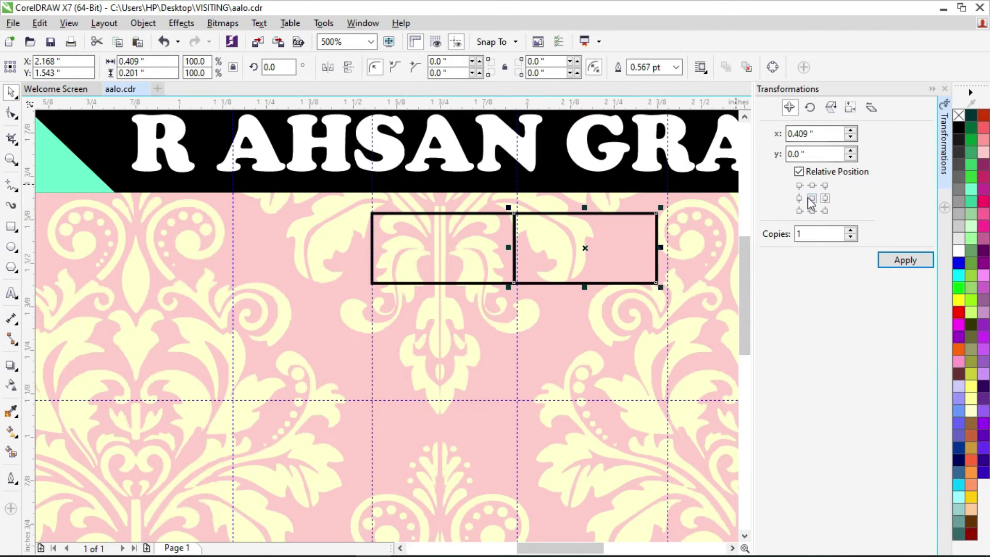
- Switch to the Rotate transformation, move the copied rectangle to about X 1.285", Y 1.253", and delete the original
left_click(810, 107)
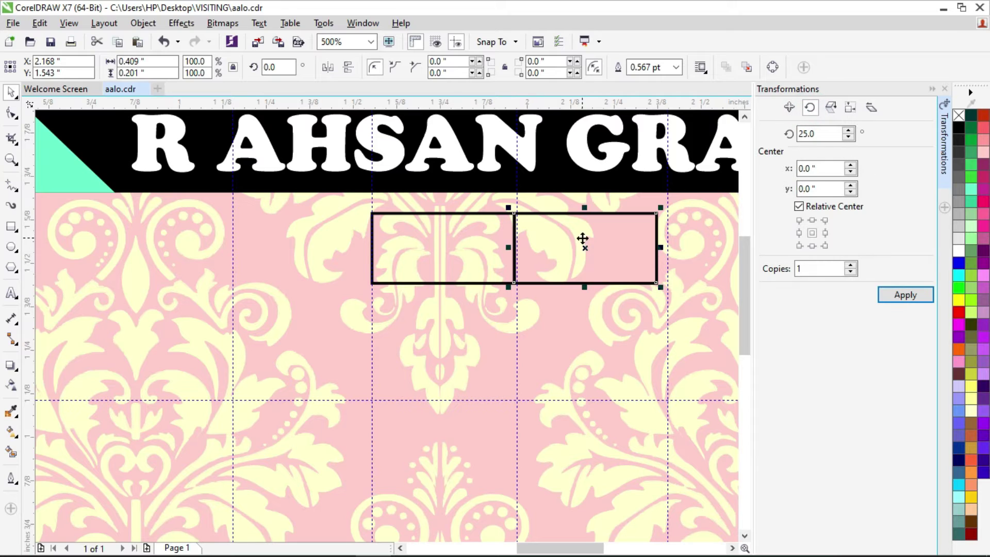
left_click_drag(572, 252, 263, 352)
left_click(425, 252)
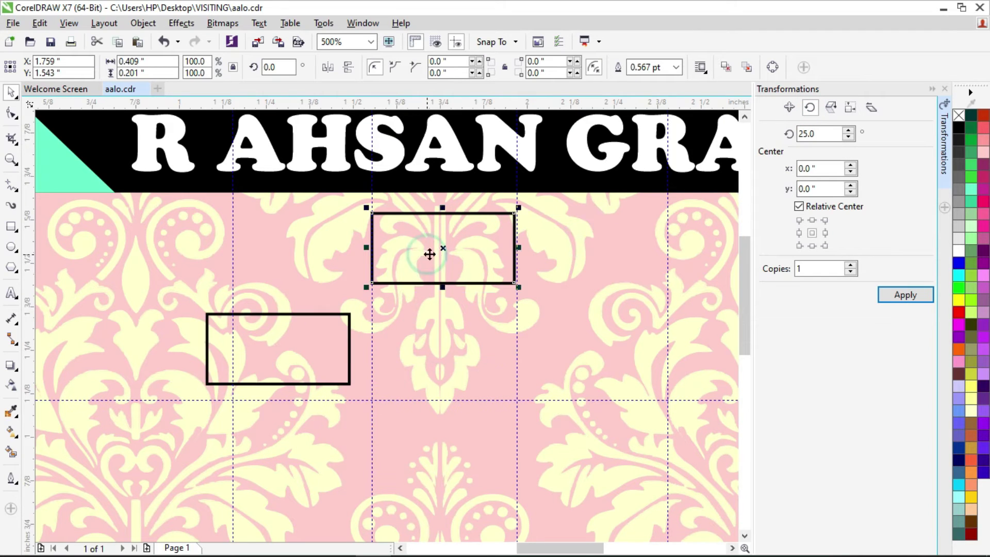
key("Delete")
left_click(294, 327)
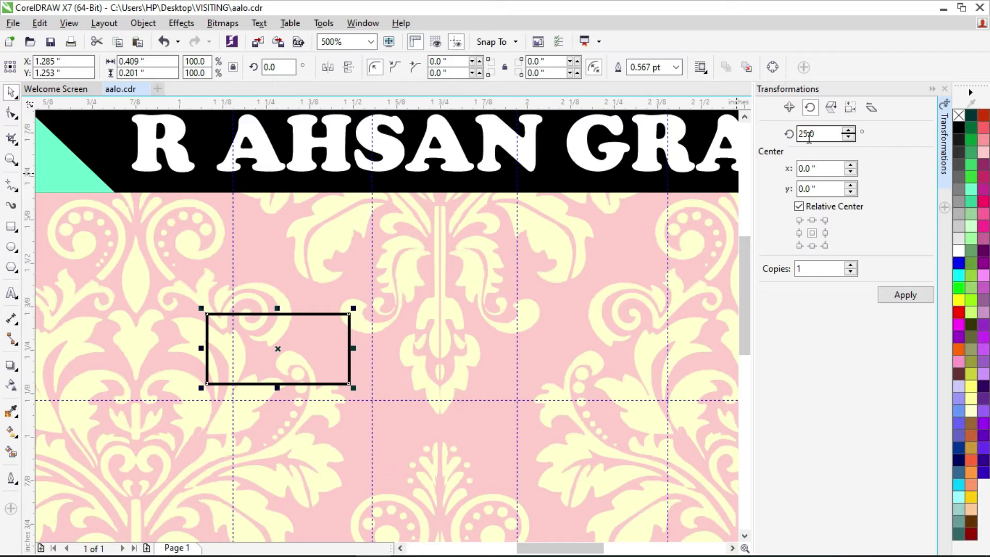
- Set the rotation angle to 10° and create 1 rotated copy of the rectangle about its centre
left_click(853, 138)
left_click(852, 137)
left_click(853, 138)
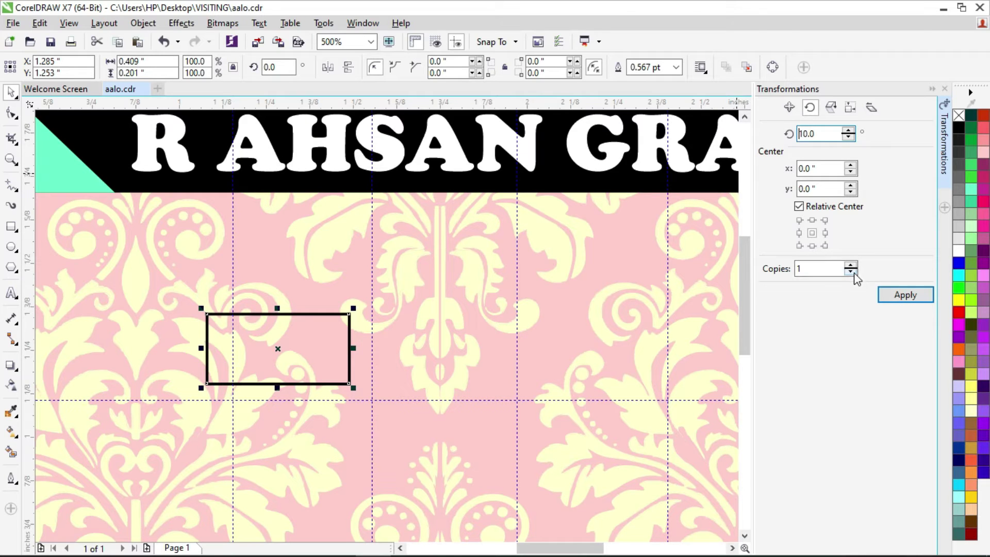
left_click(907, 297)
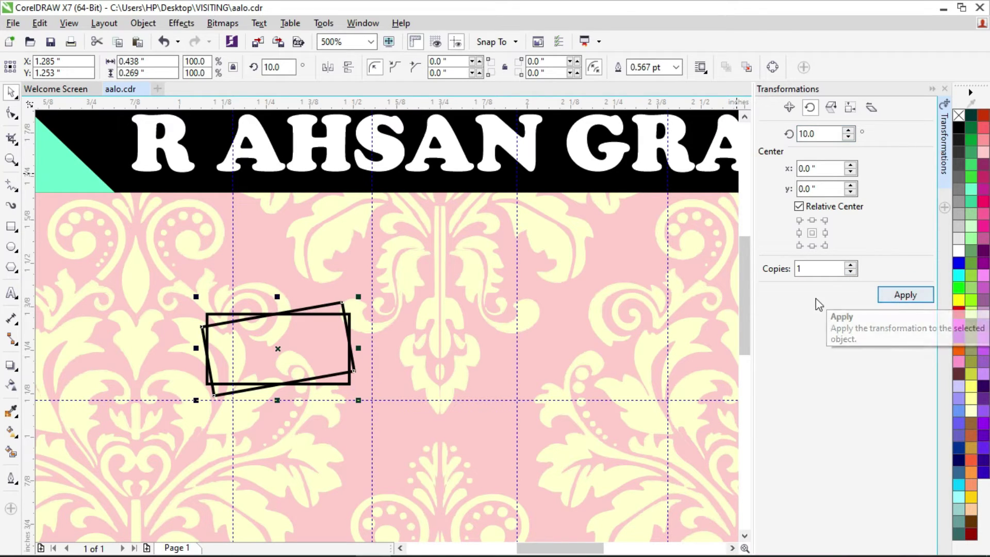
- Repeat the 10° rotated copy until the rectangles form a full circular ring
left_click(902, 298)
left_click(903, 296)
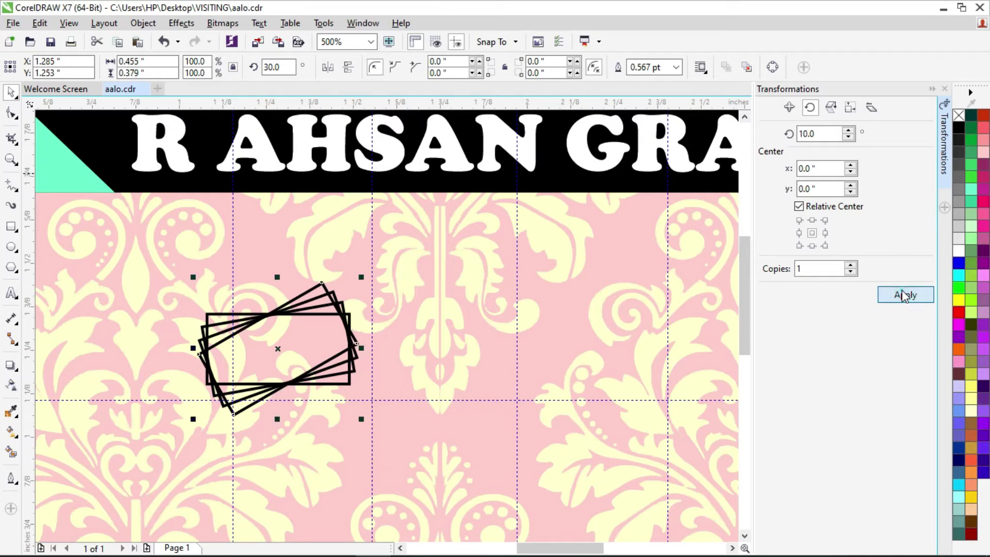
left_click(902, 298)
left_click(902, 298)
left_click(903, 296)
left_click(903, 297)
left_click(903, 296)
left_click(903, 297)
left_click(904, 296)
left_click(903, 296)
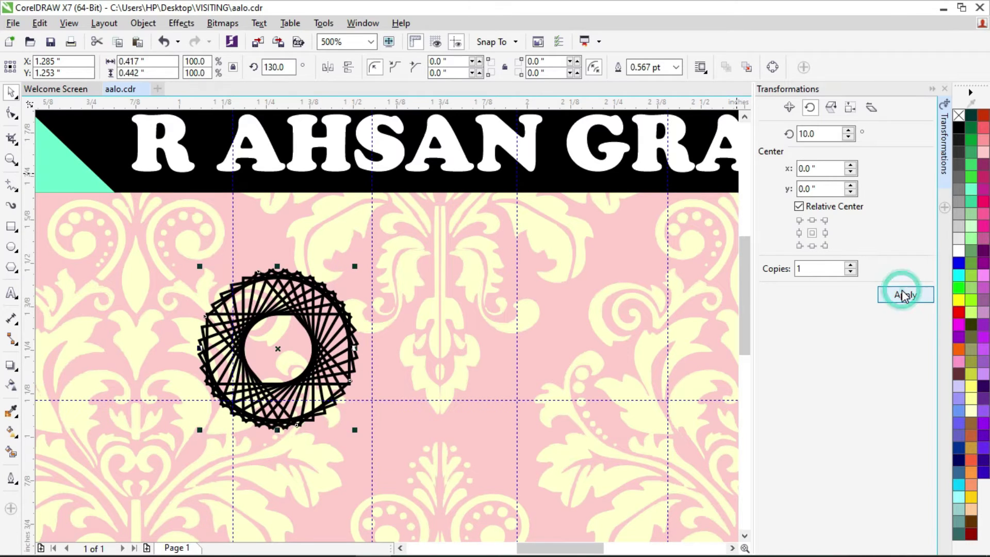
left_click(903, 296)
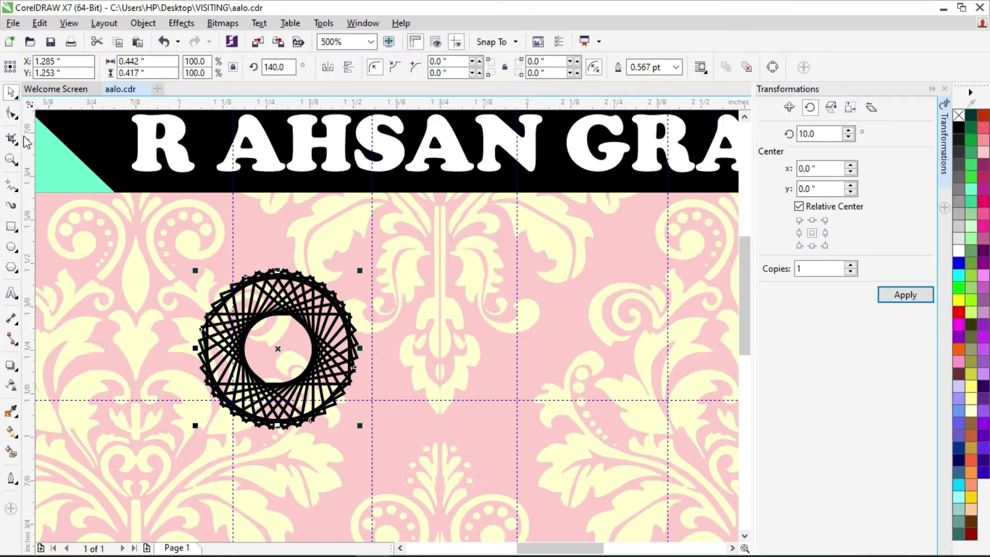
- Delete the whole ring of rectangles and draw an upright rectangle about 0.11" wide and 0.413" high
mouse_move(112, 237)
left_mouse_down()
mouse_move(432, 450)
mouse_move(430, 469)
left_mouse_up()
key("Delete")
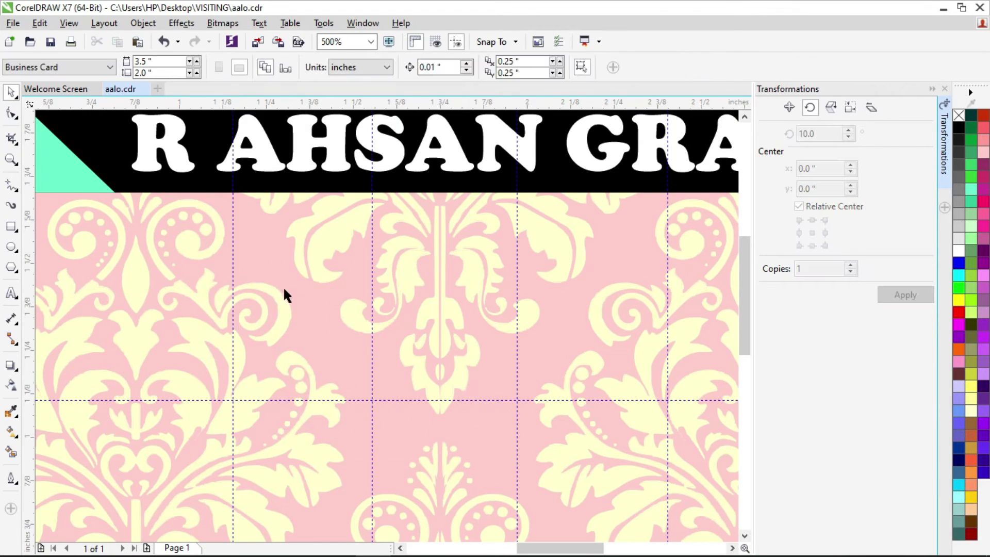
left_click(11, 227)
left_click_drag(195, 245, 243, 398)
- Switch to the Scale and Mirror transformation and move the upright rectangle to about X 1.435", Y 1.252"
left_click(830, 108)
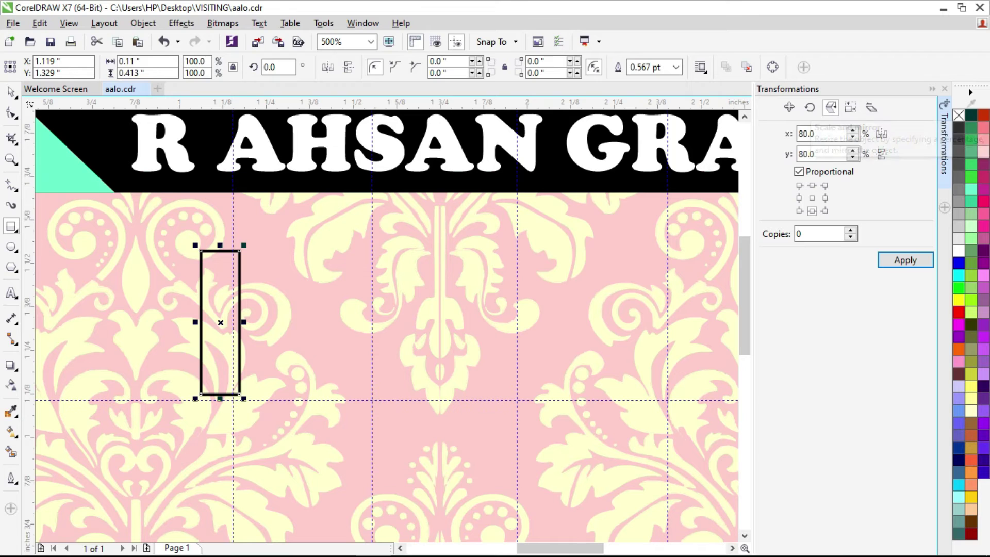
left_click(11, 92)
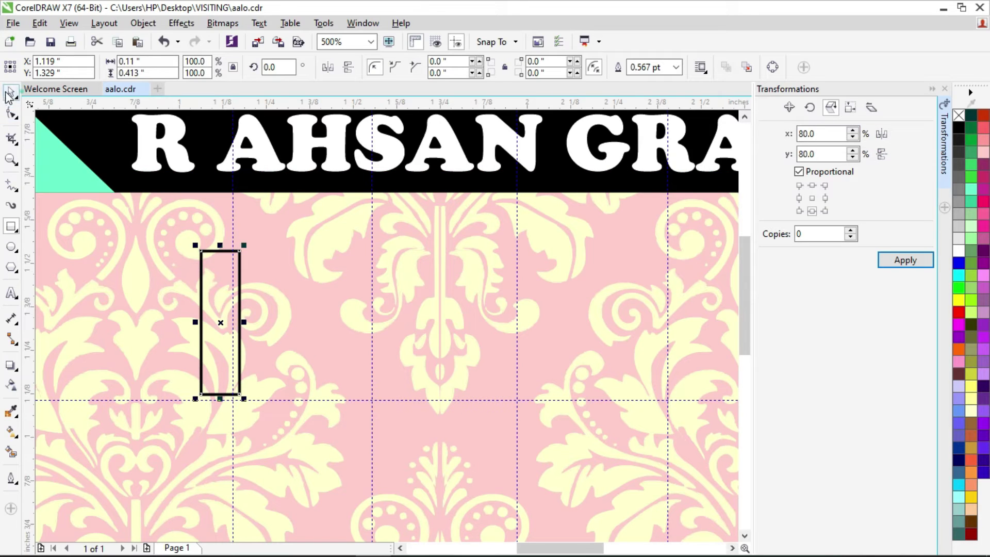
left_click_drag(211, 322, 324, 348)
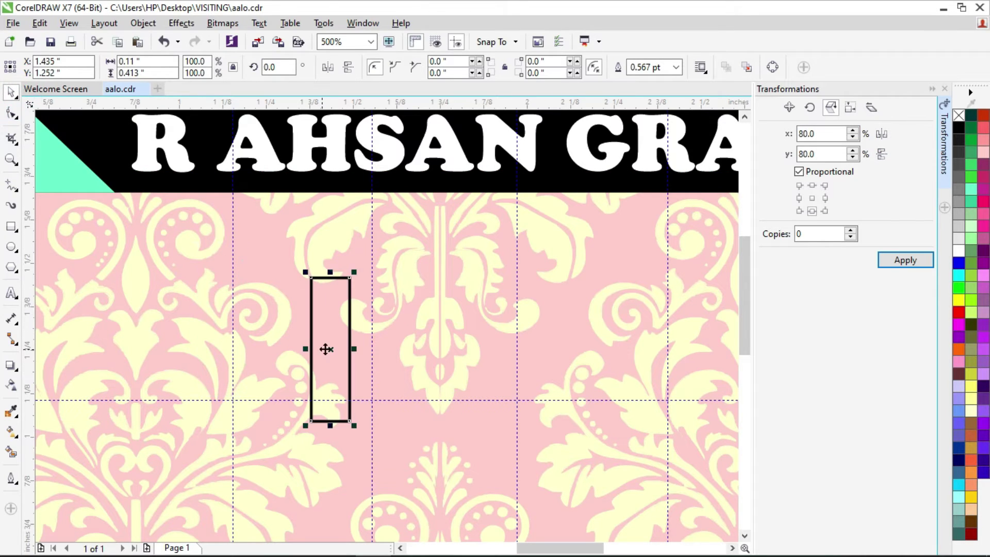
- Scale the rectangle proportionally to 80% three times, anchored at the middle of its right side, without copies
left_click(825, 198)
left_click(905, 260)
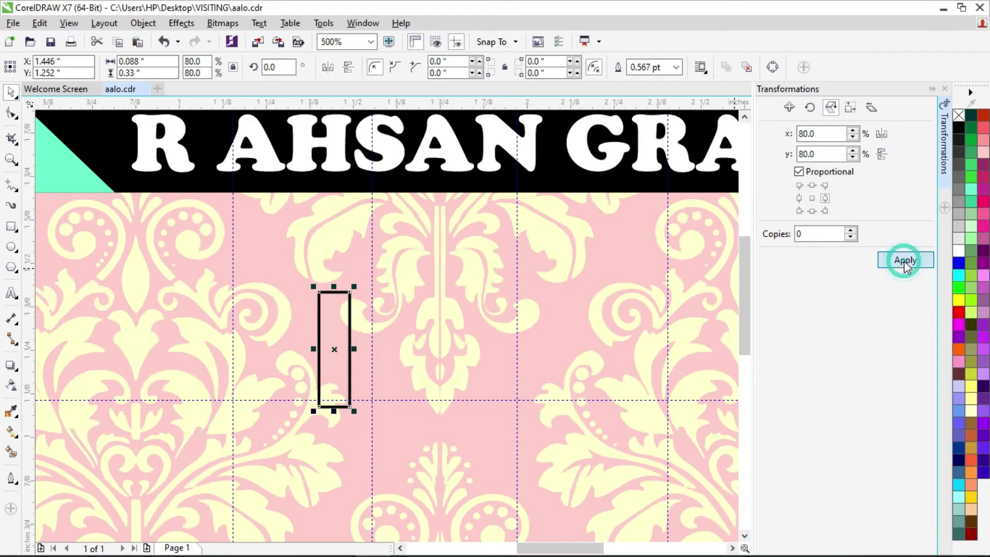
left_click(904, 261)
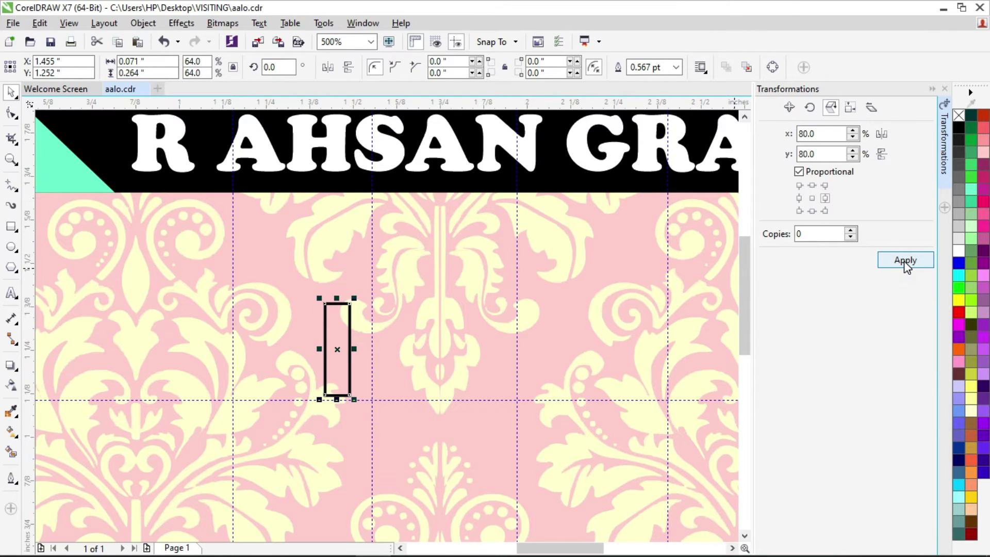
left_click(905, 261)
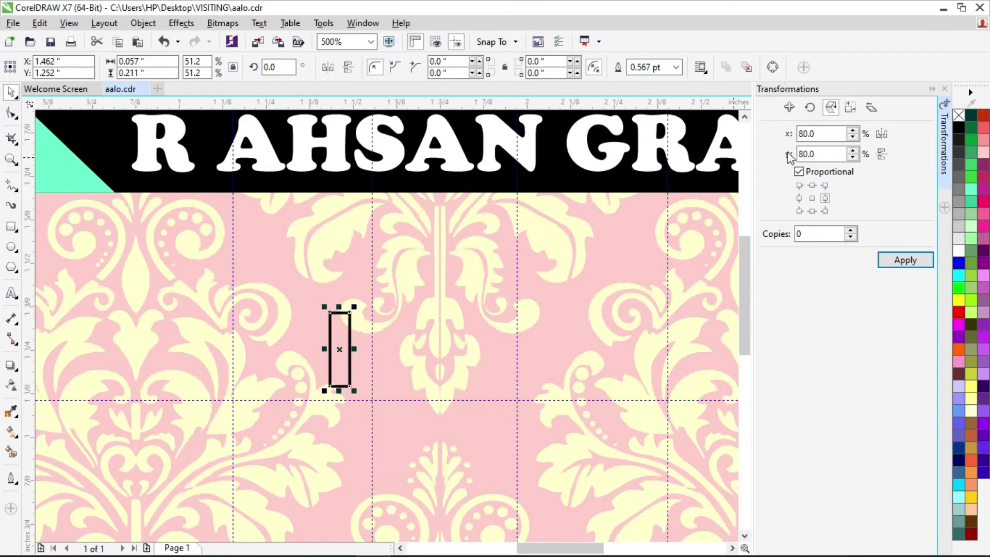
- Enlarge the rectangle to about 0.803" wide and 0.603" high
left_click(853, 132)
left_click(901, 259)
left_click(901, 259)
left_click(901, 260)
left_click(901, 260)
left_click(901, 259)
left_click(900, 260)
left_click(900, 260)
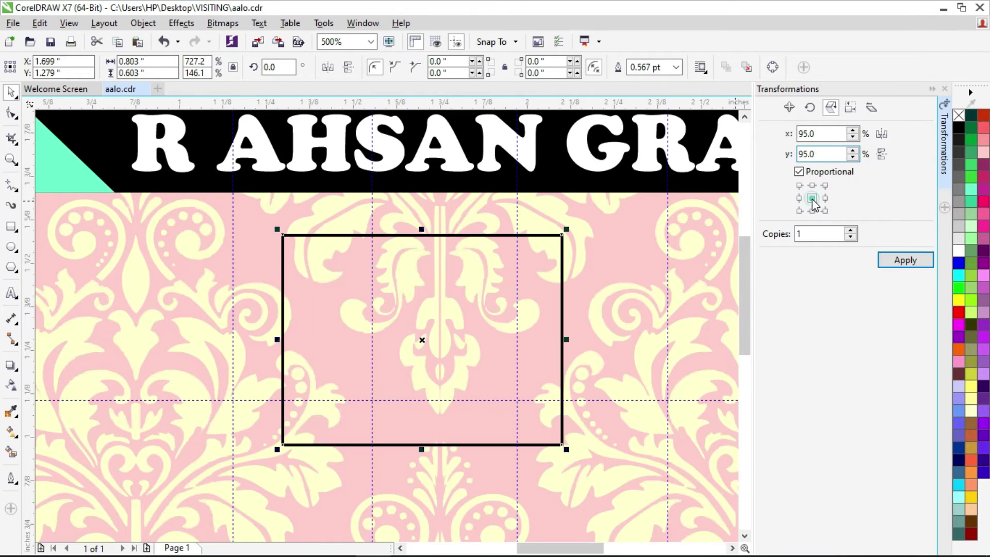
- Create 1 copy of the enlarged rectangle scaled to 95% about its centre, and inspect the double outline
left_click(906, 261)
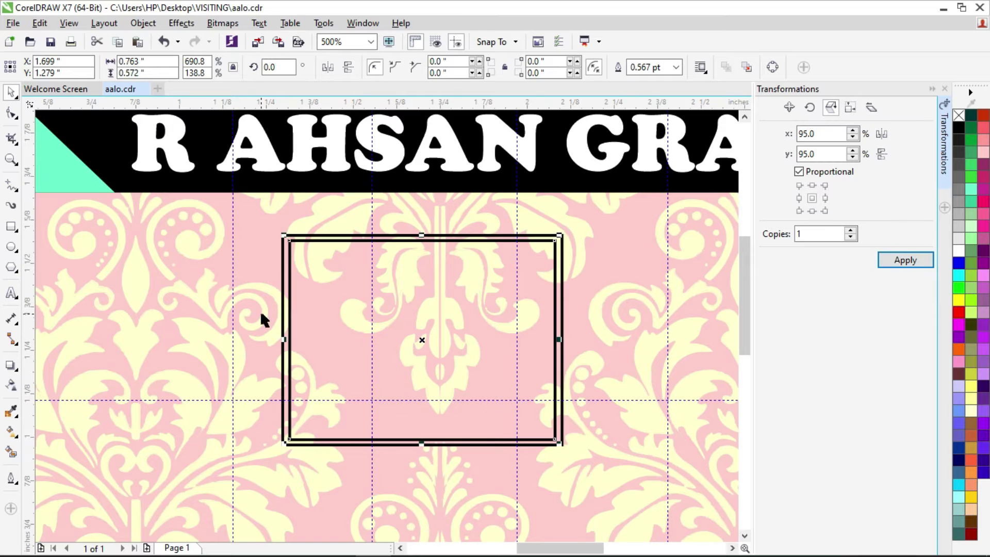
scroll(358, 290, "up", 1)
scroll(358, 292, "down", 2)
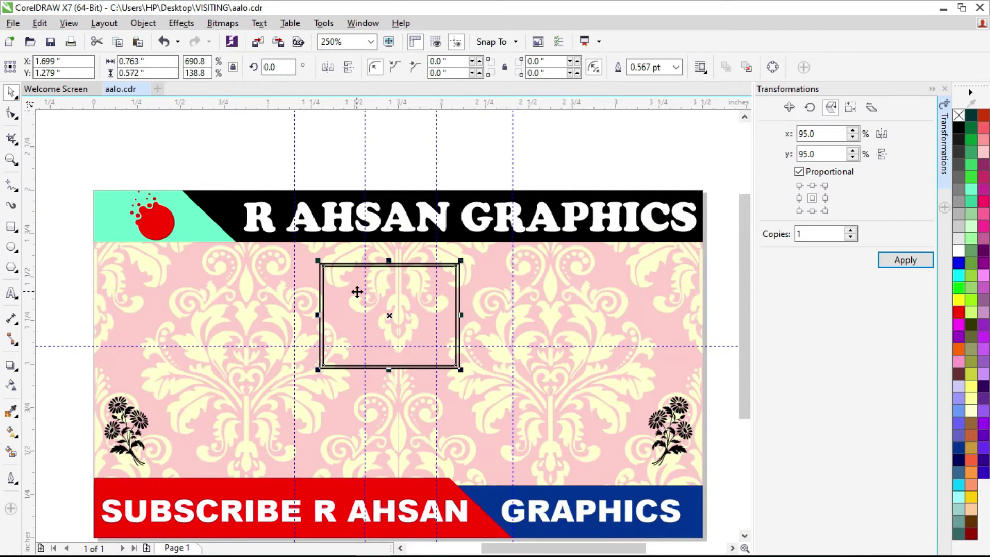
scroll(357, 288, "up", 1)
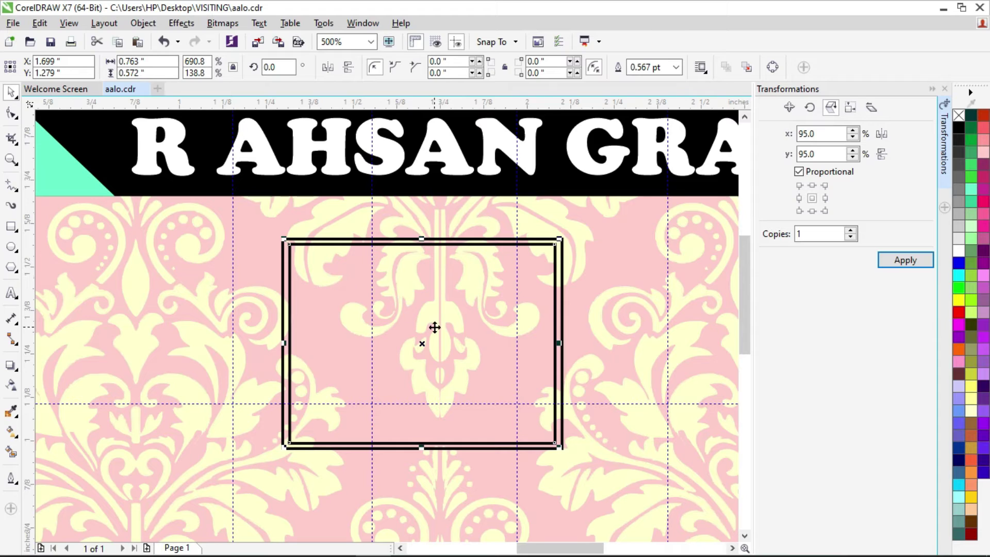
- Delete the inner copy and round the remaining rectangle's corners to a radius of about 0.028"
key("Delete")
left_click(296, 252)
left_click(11, 113)
left_click_drag(282, 241, 286, 246)
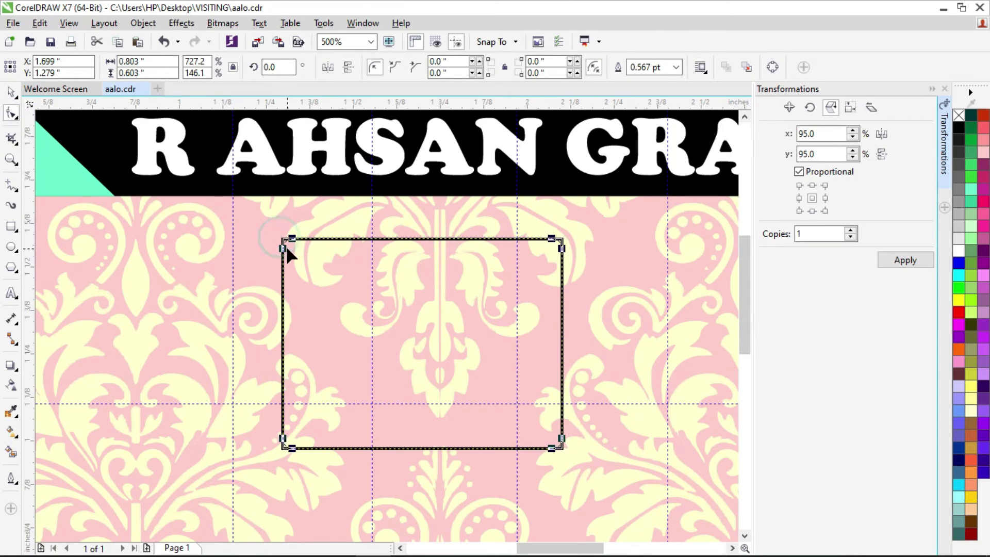
left_click(11, 92)
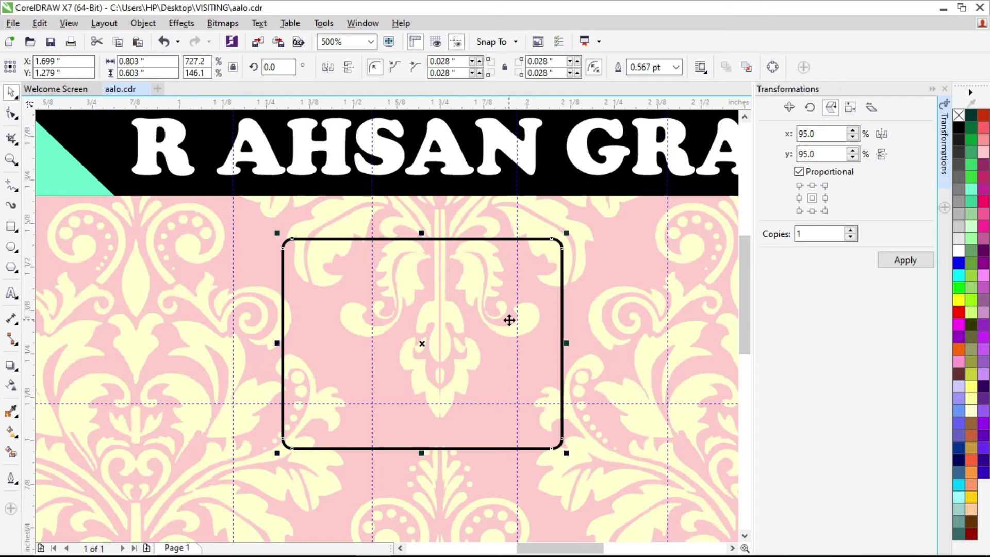
- Create 1 copy of the rounded rectangle scaled proportionally to 90% about its centre
left_click(448, 303)
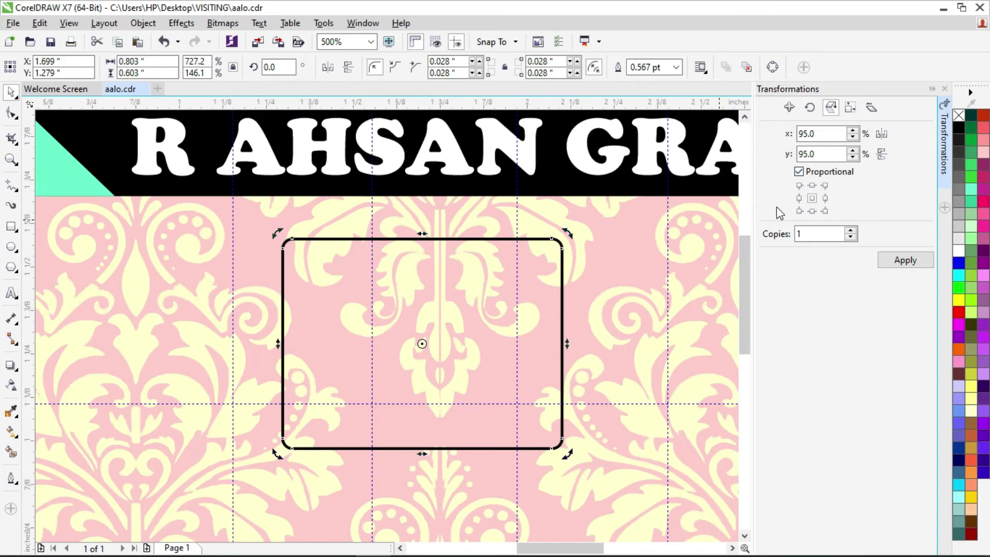
left_click(852, 157)
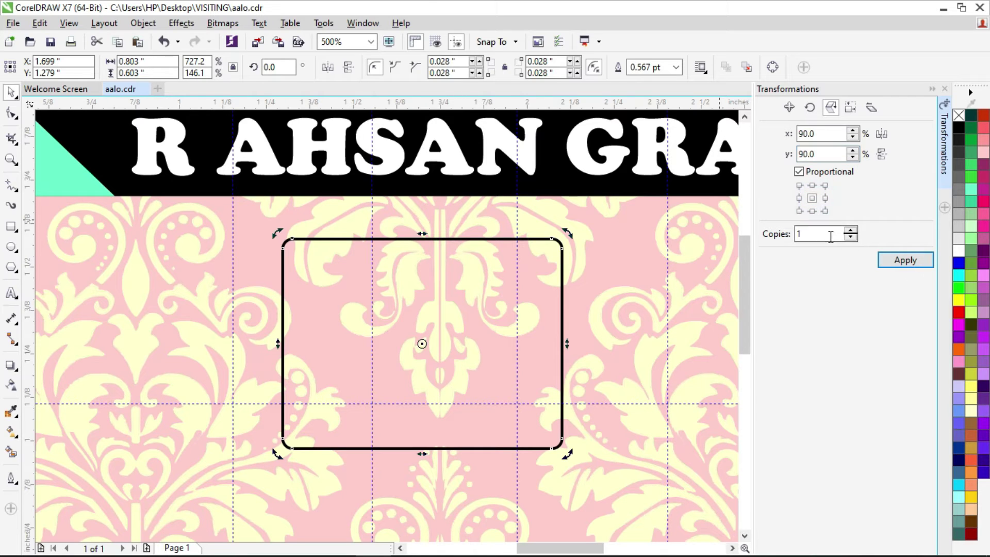
left_click(902, 264)
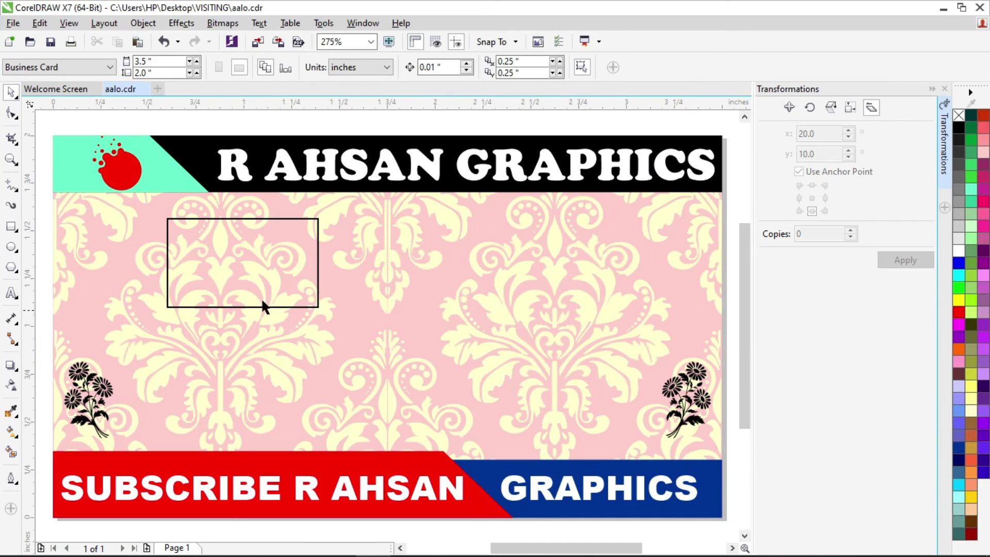
- Select the rectangle on the card, choose the Skew transformation, and move the rectangle to about X 1.52", Y 1.253"
left_click(262, 304)
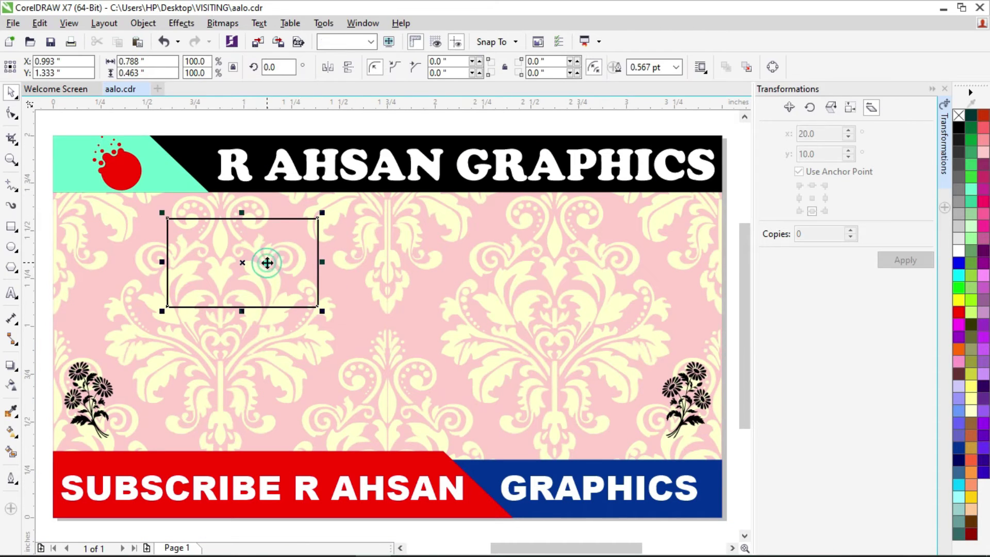
left_click(871, 107)
left_click_drag(235, 280, 344, 295)
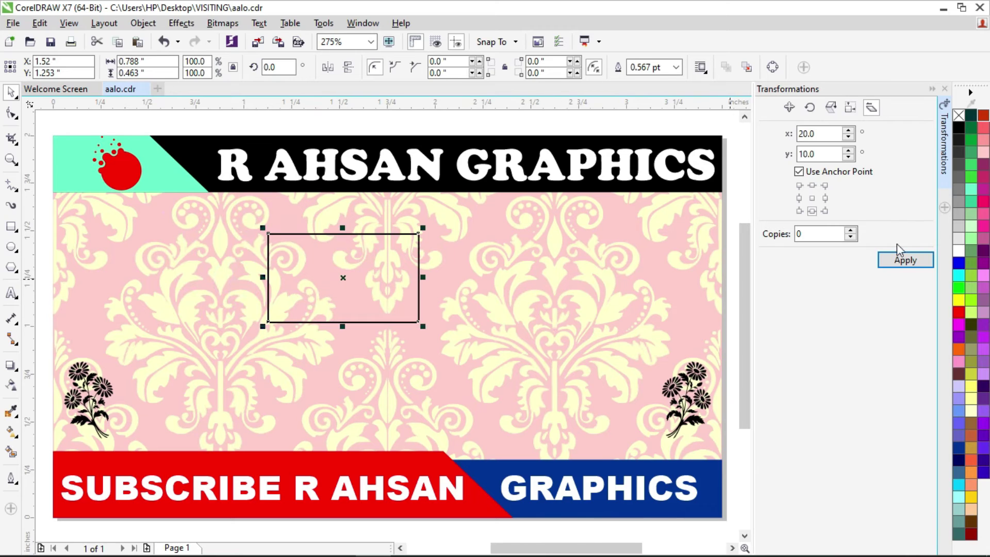
- Skew the rectangle by 20° horizontally and 0° vertically four times, anchored at its bottom centre, without copies
left_click(848, 134)
left_click(853, 157)
left_click(897, 262)
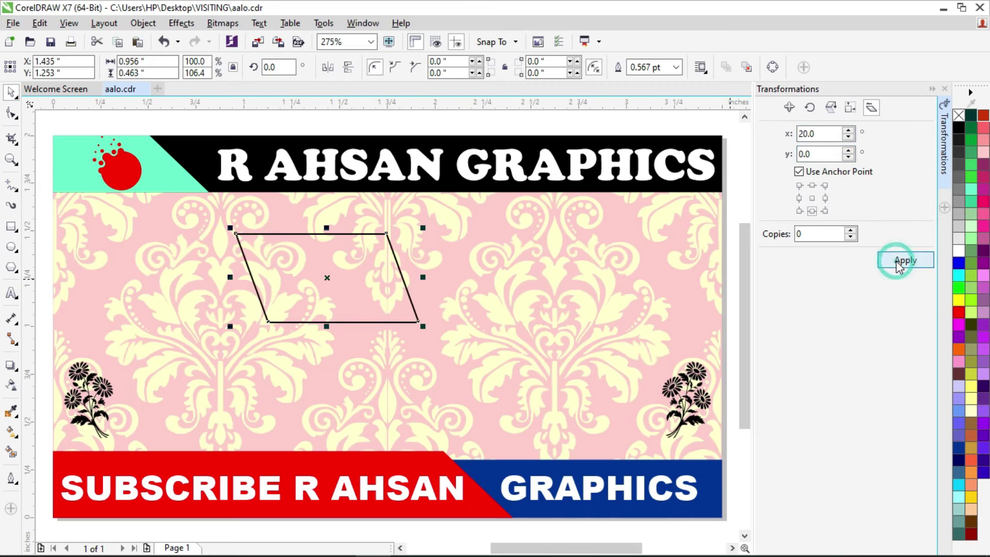
left_click(896, 260)
left_click(896, 261)
left_click(892, 260)
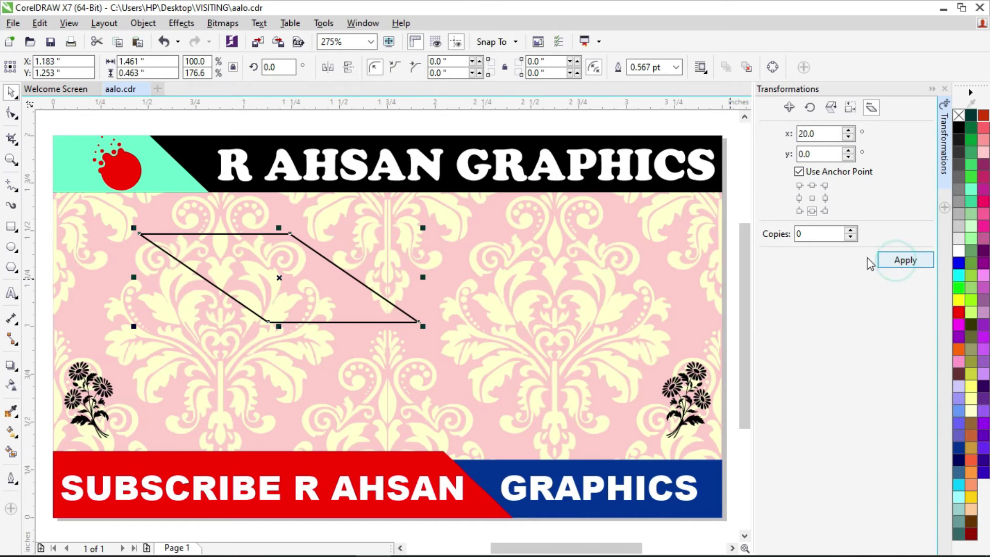
- Set the copies to 1 and repeatedly apply the 20° horizontal skew to build a dense fan of slanted outlines
left_click(851, 230)
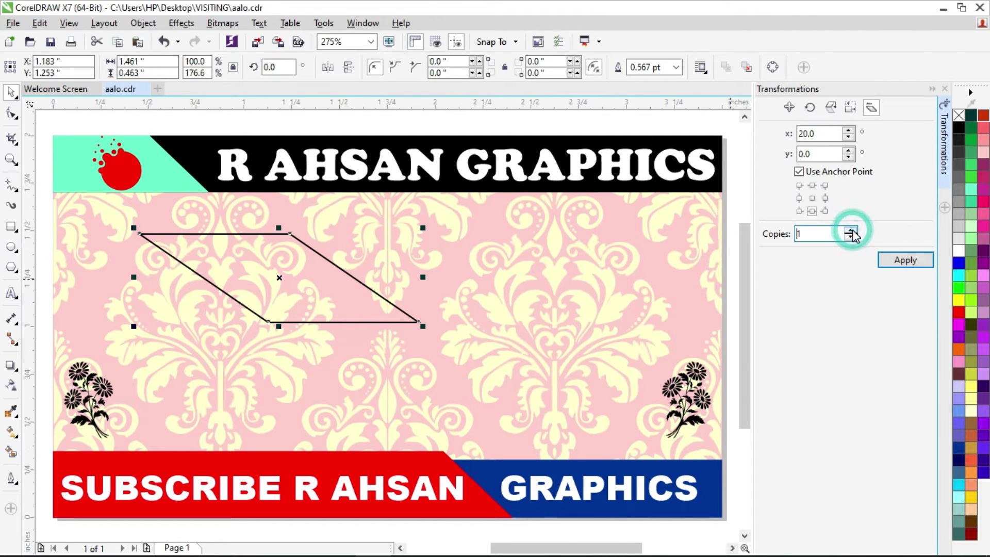
left_click(900, 260)
left_click(900, 260)
left_click(900, 261)
left_click(900, 260)
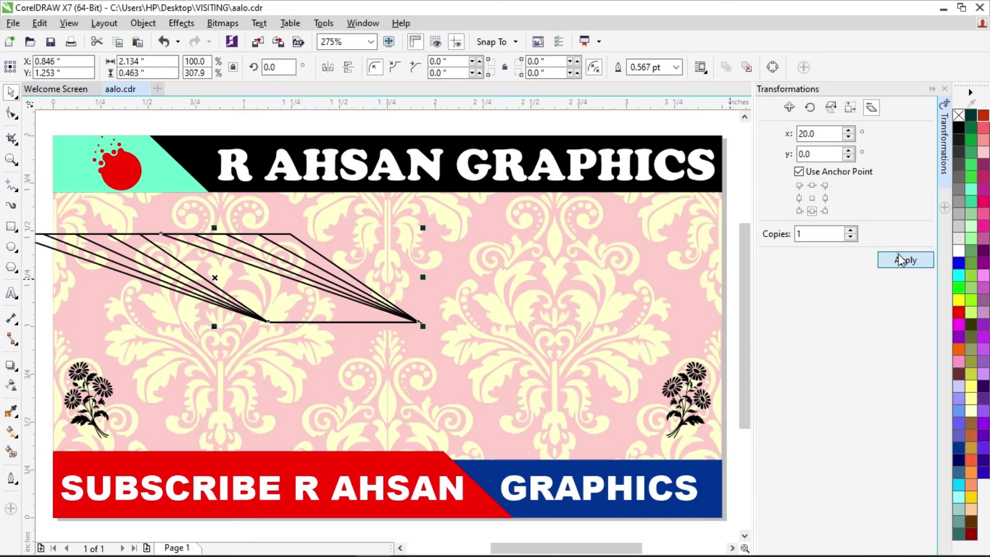
left_click(900, 260)
left_click(901, 260)
left_click(900, 260)
left_click(900, 260)
left_click(901, 260)
left_click(900, 261)
left_click(900, 260)
left_click(900, 261)
left_click(900, 261)
left_click(900, 260)
left_click(900, 261)
left_click(900, 260)
left_click(900, 260)
left_click(900, 260)
left_click(900, 260)
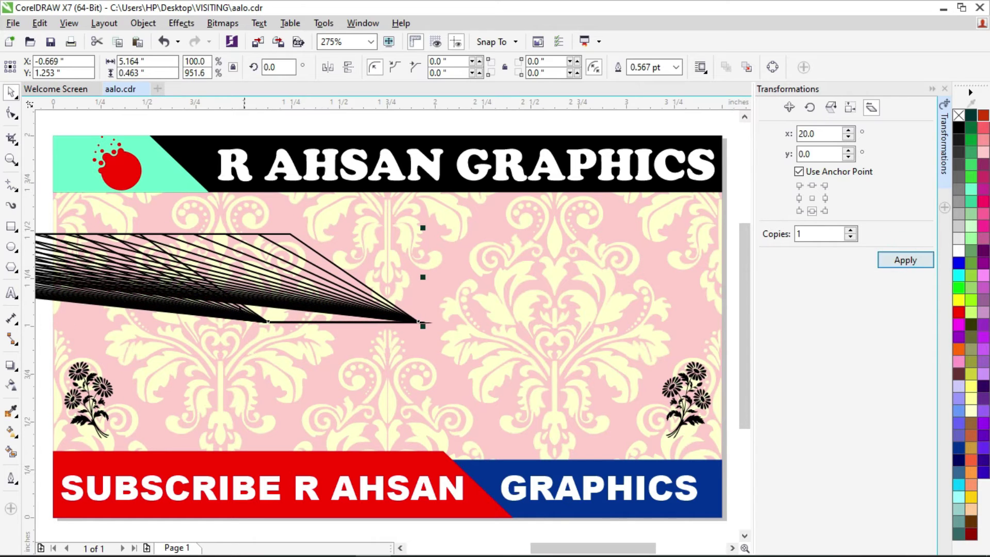
scroll(261, 292, "down", 4)
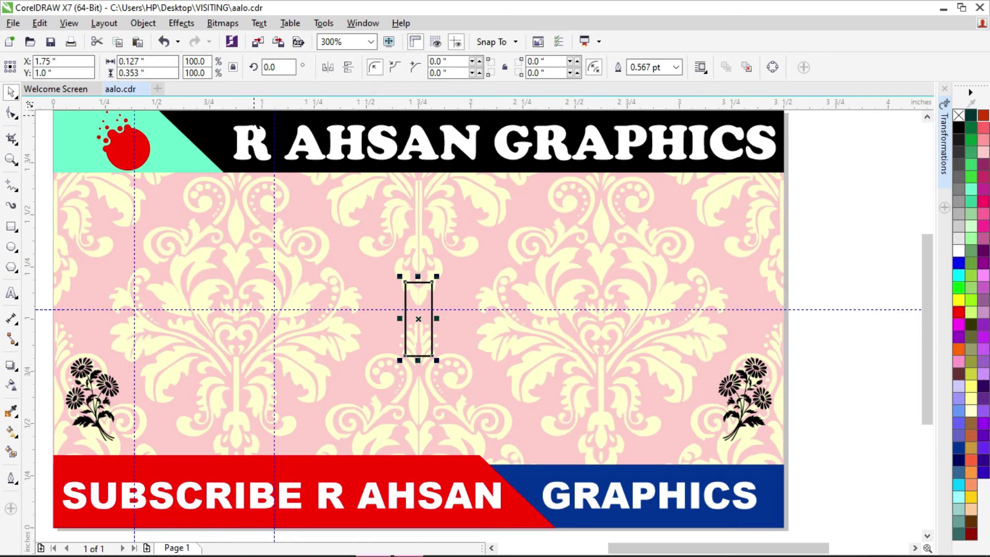
left_click(142, 23)
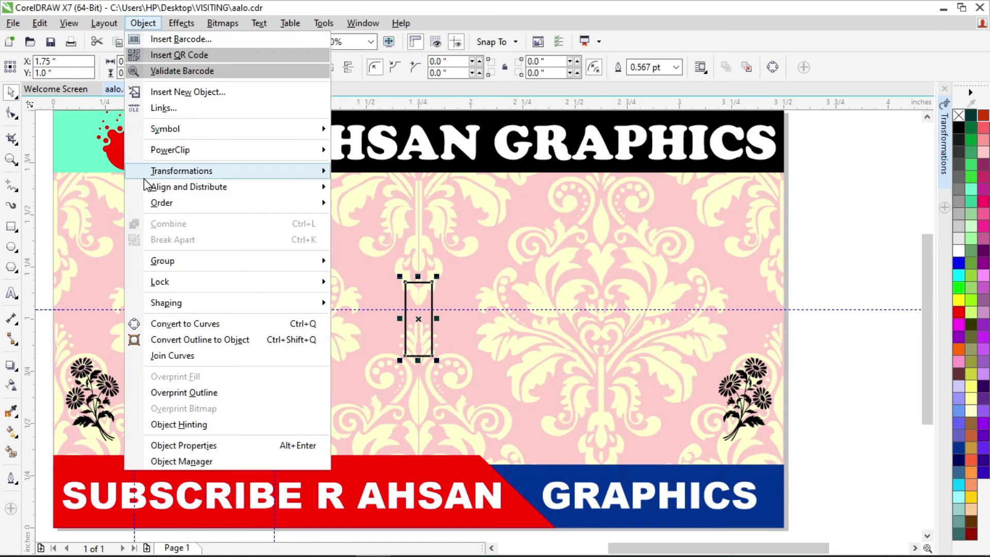
left_click(71, 186)
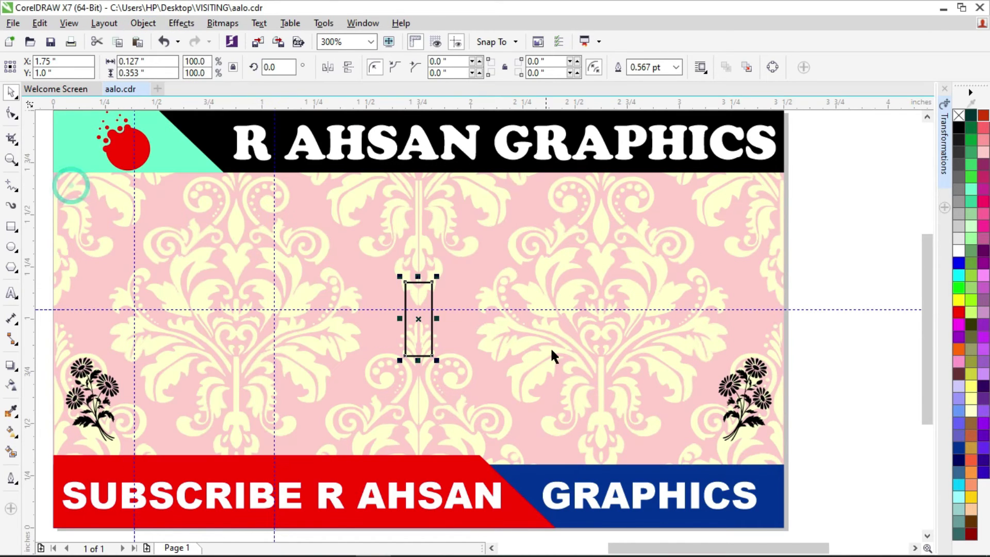
- Place copies of the small rectangle on the card, making one taller and enlarging another to about 0.47" by 0.517"
left_click_drag(419, 319, 353, 271)
left_click_drag(353, 311, 353, 341)
mouse_move(354, 287)
left_mouse_down()
mouse_move(384, 307)
mouse_move(505, 289)
mouse_move(510, 298)
left_mouse_up()
left_click_drag(451, 279, 460, 245)
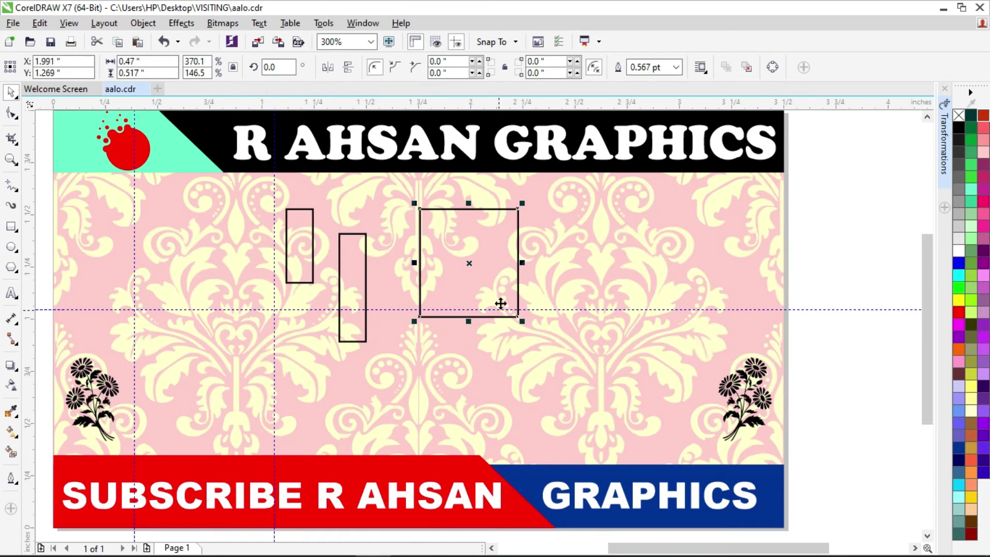
- Reduce the large rectangle's height to about 0.258" and place one copy above it and one about 0.524" wide below it
left_click_drag(468, 203, 467, 262)
left_click_drag(459, 298, 491, 232)
right_click(491, 232)
left_click_drag(482, 282, 579, 363)
right_click(529, 356)
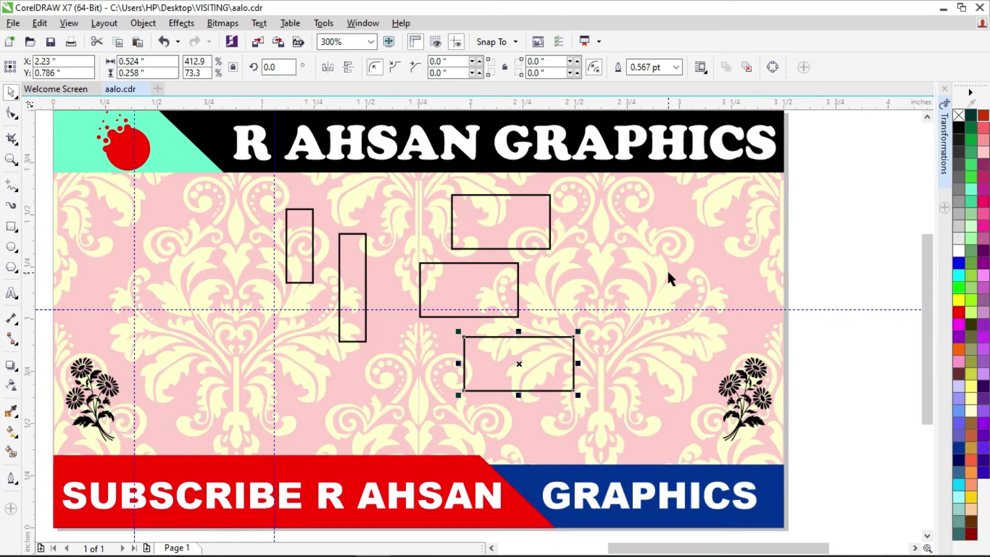
- Align the three wide rectangles by their left edges
left_click_drag(385, 184, 597, 399)
left_click(143, 23)
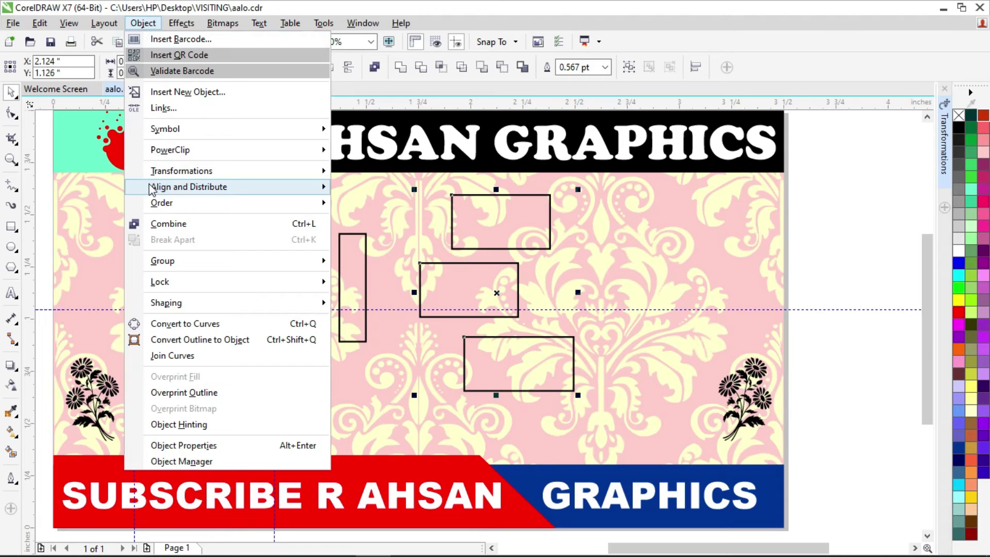
mouse_move(170, 187)
left_click(376, 187)
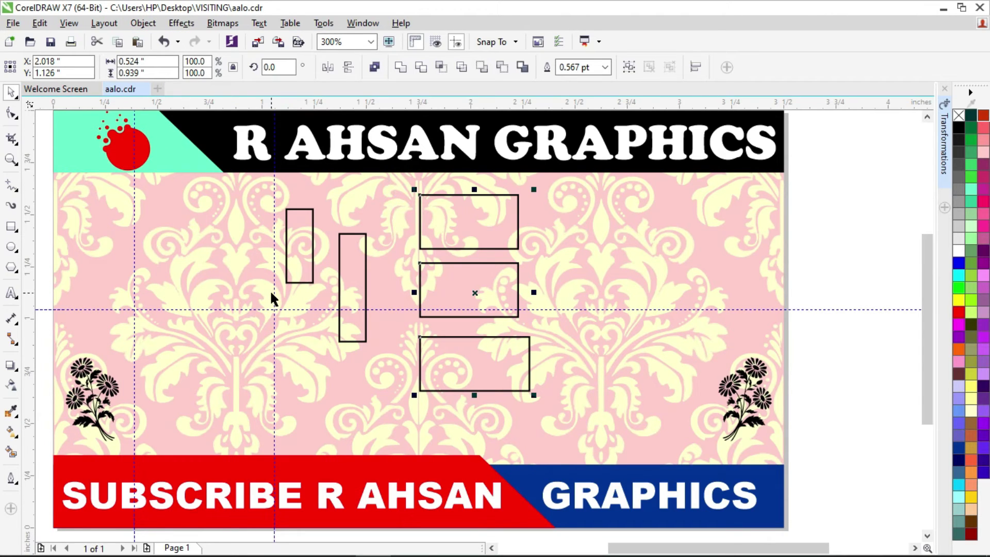
- Move a vertical guideline to the aligned left edges at about X 1.756" and widen the middle rectangle to about 0.698"
left_click_drag(273, 290, 418, 297)
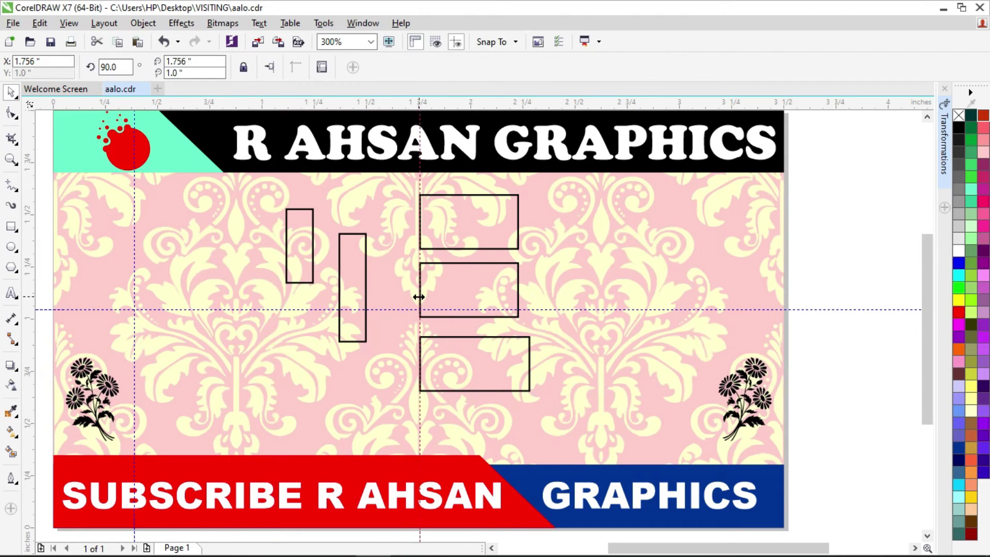
left_click(518, 296)
left_click_drag(522, 289, 566, 290)
- Align the three wide rectangles by their right edges and check the aligned edges up close
left_click_drag(389, 182, 593, 401)
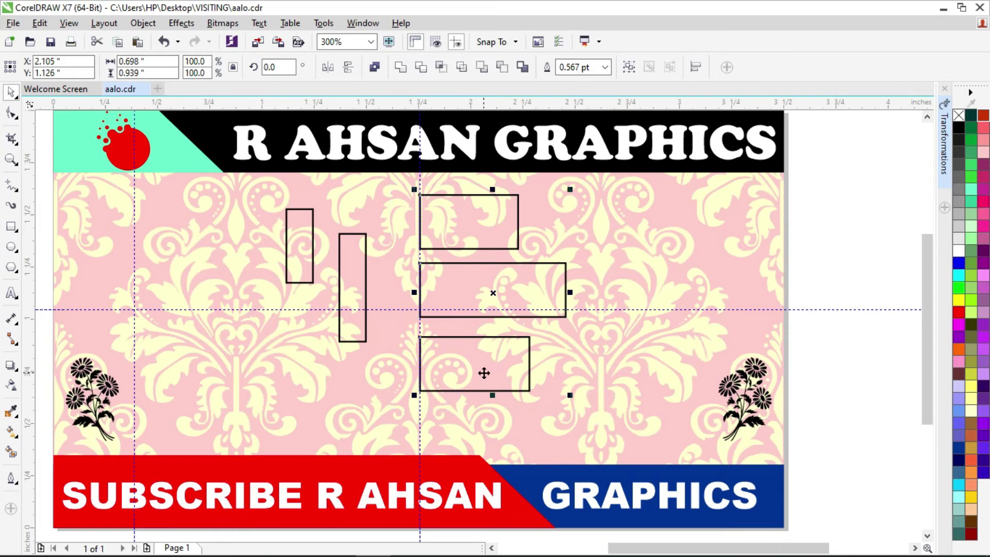
left_click(145, 24)
mouse_move(244, 192)
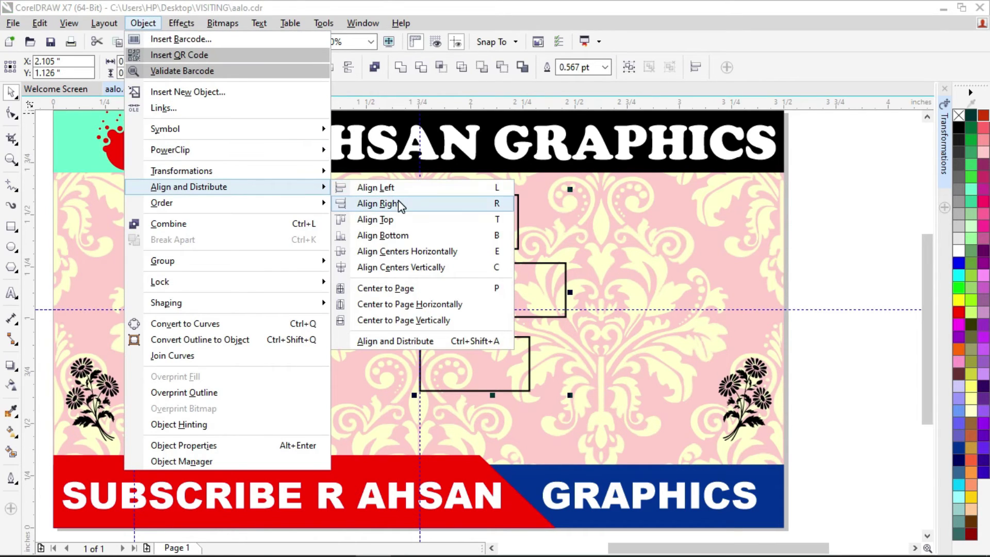
left_click(398, 201)
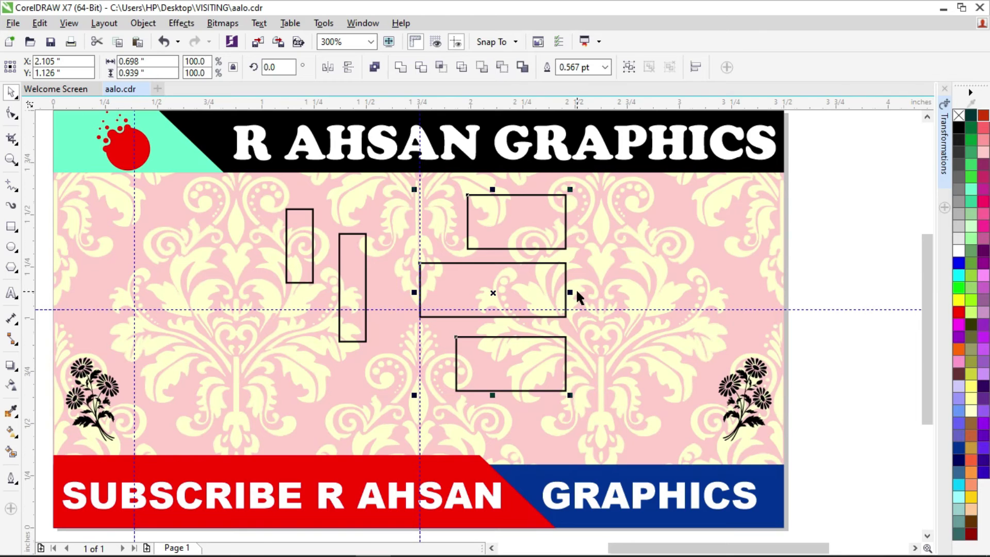
scroll(577, 293, "up", 2)
scroll(523, 242, "down", 1)
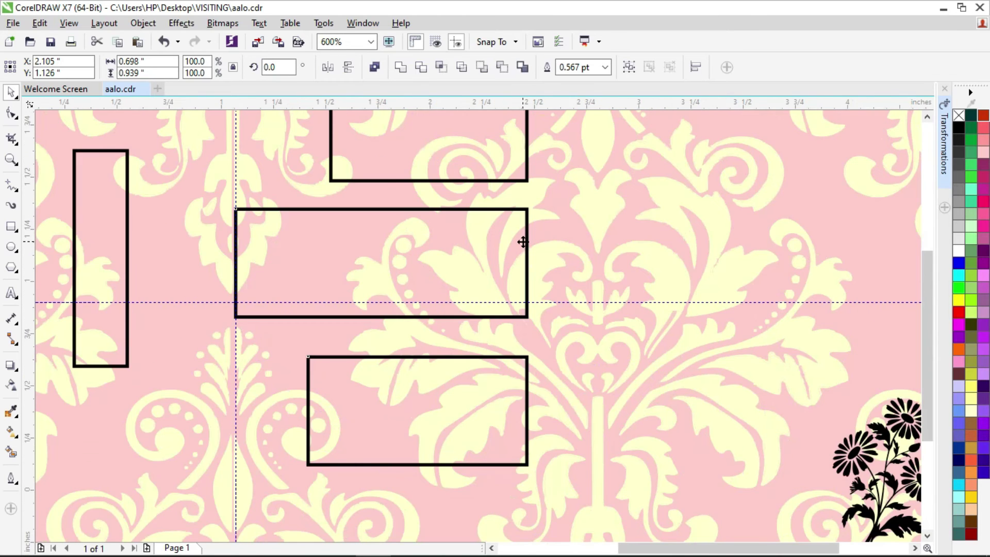
scroll(523, 242, "down", 1)
- Move the uppermost wide rectangle beside the two narrow ones, to about X 0.806", Y 1.303"
left_click(492, 239)
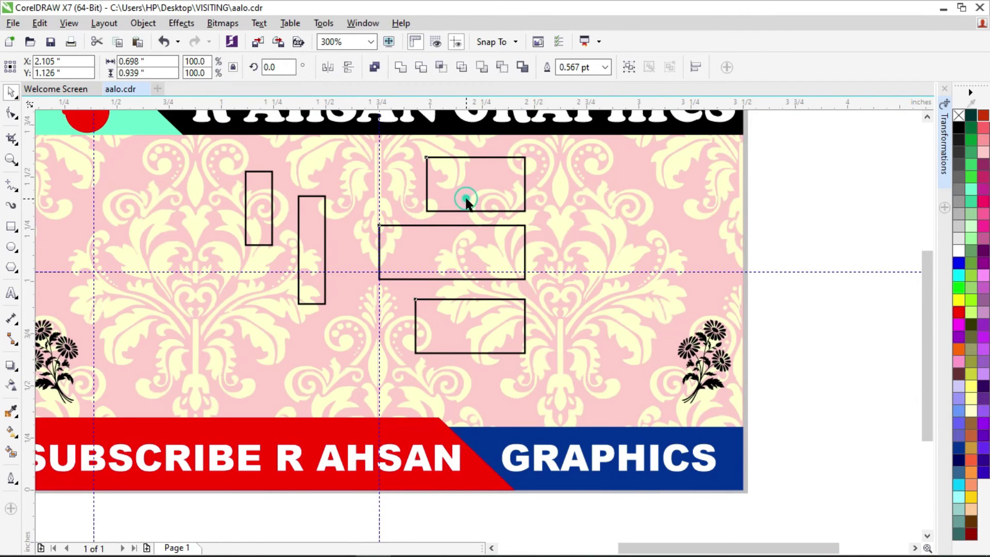
left_click(192, 298)
left_click_drag(482, 178, 186, 211)
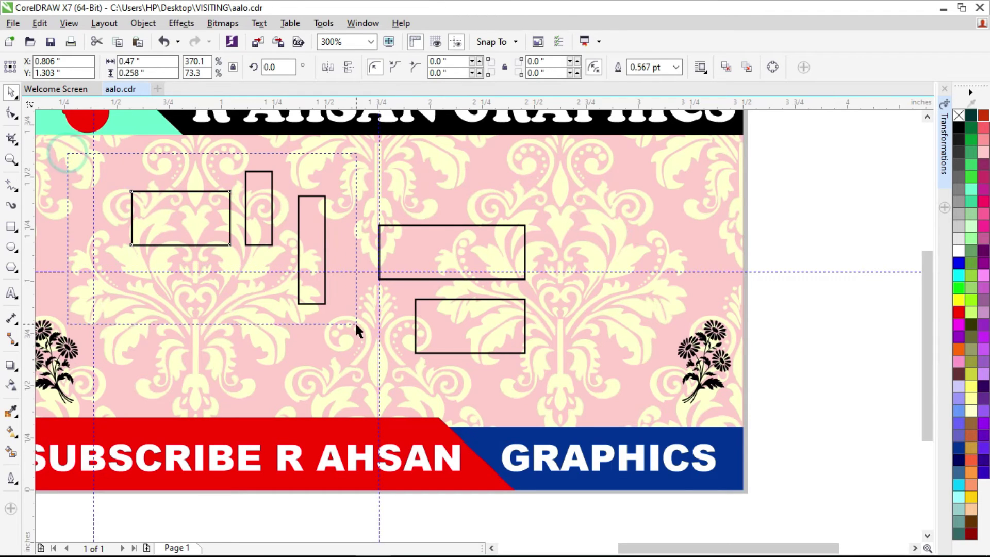